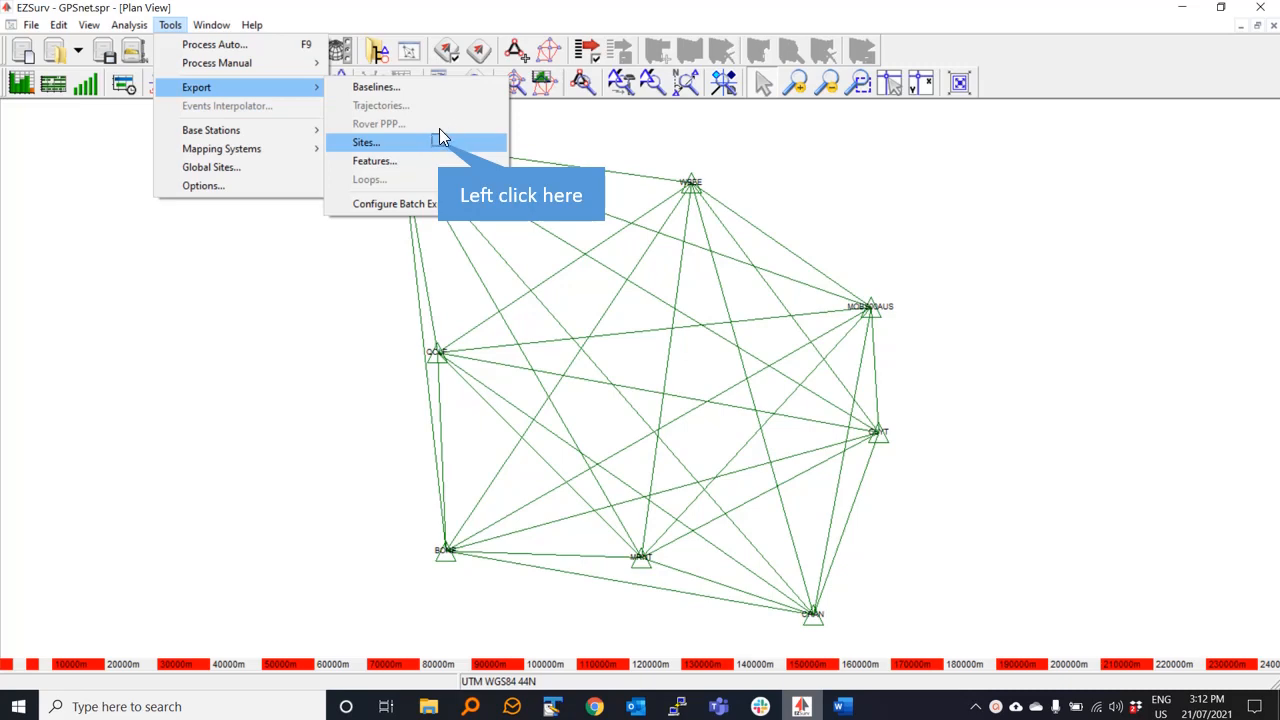
- Open the site export, move its dialog aside over the network plot, and set the filter to All Sites
click(442, 143)
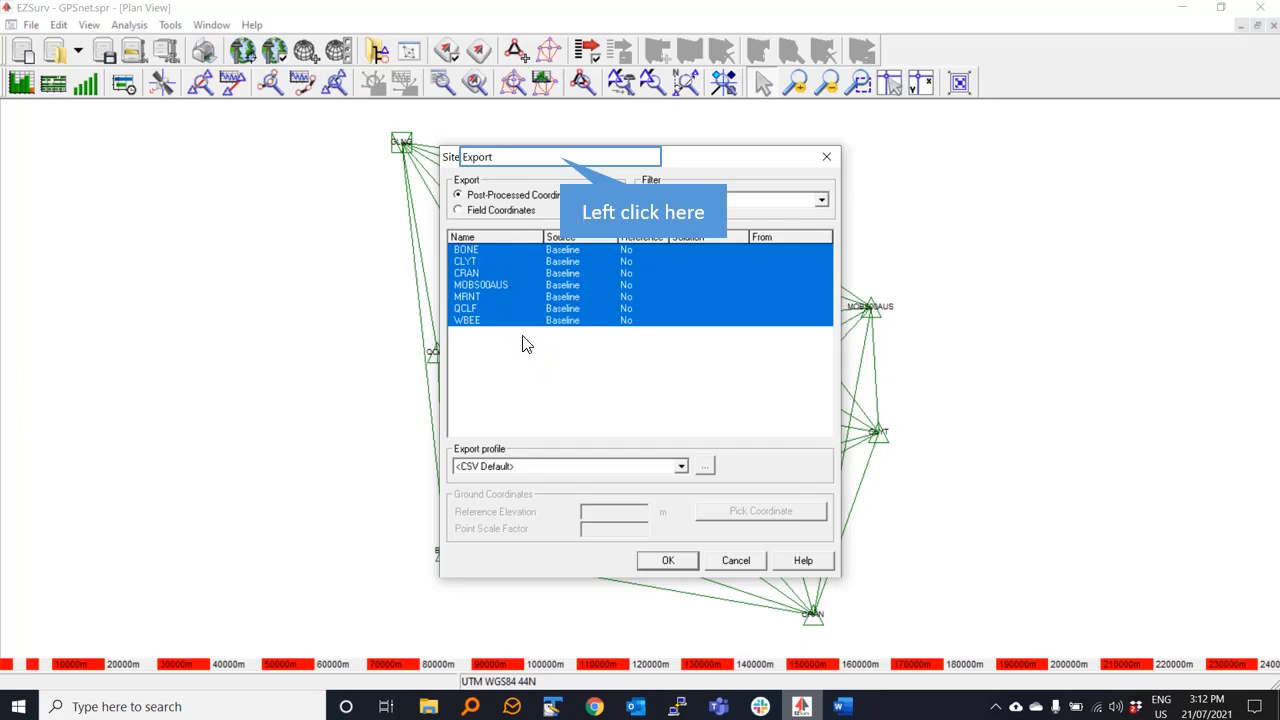
drag(556, 164, 1013, 140)
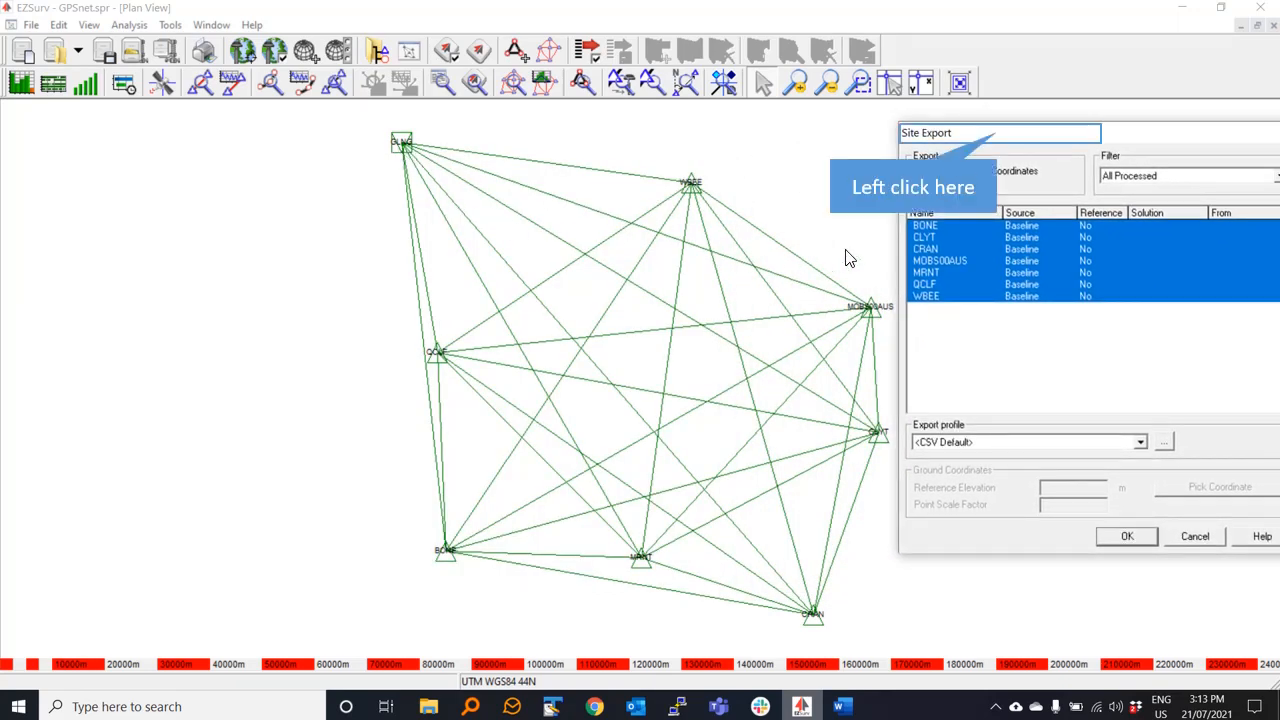
click(1000, 133)
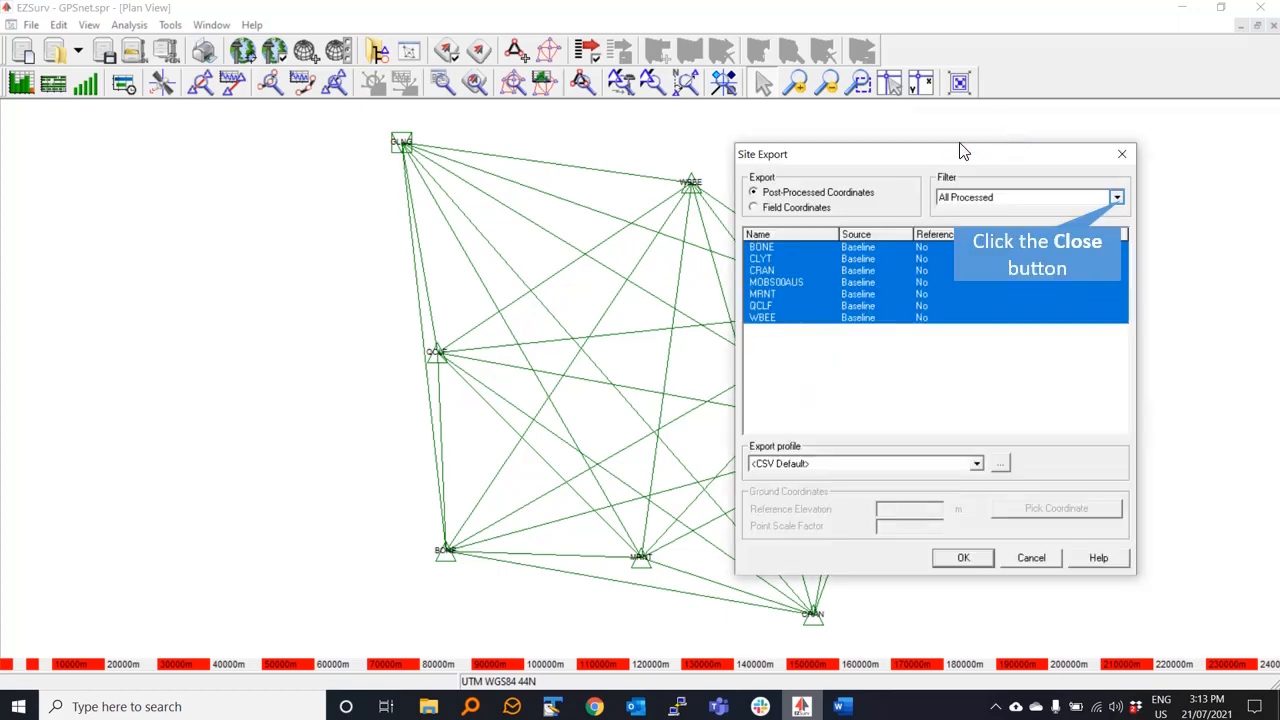
click(1119, 199)
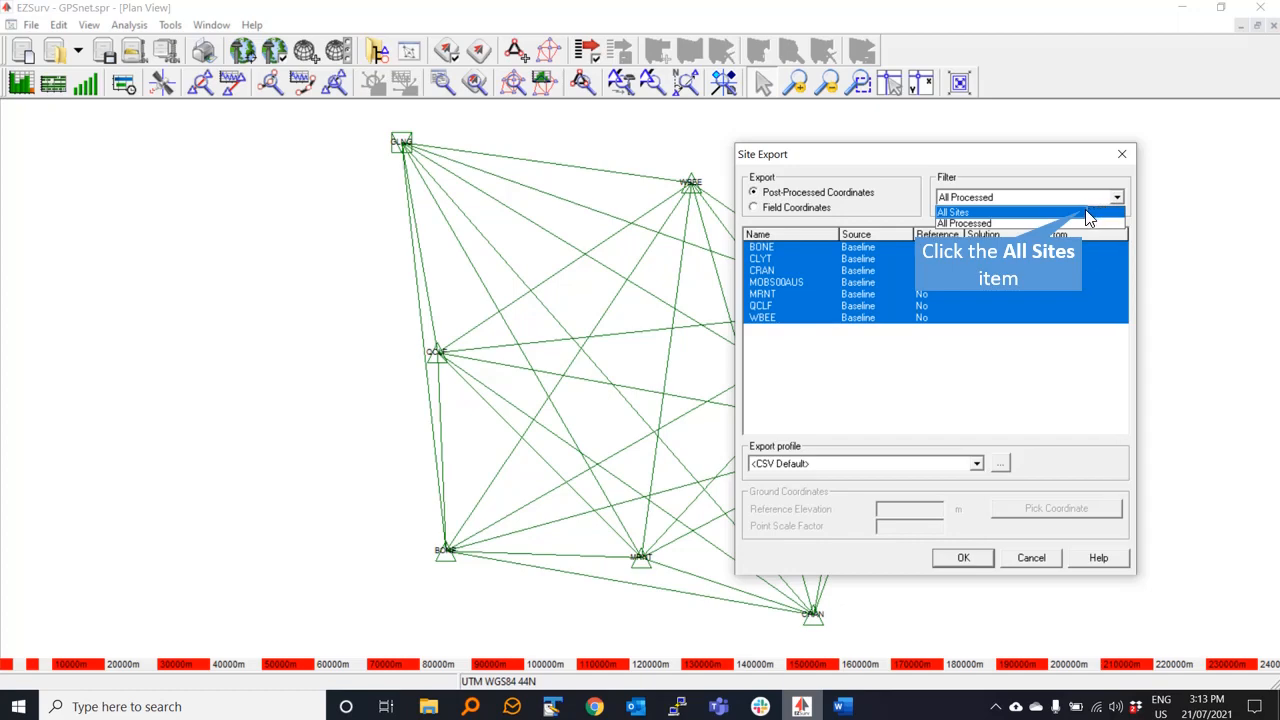
click(1076, 212)
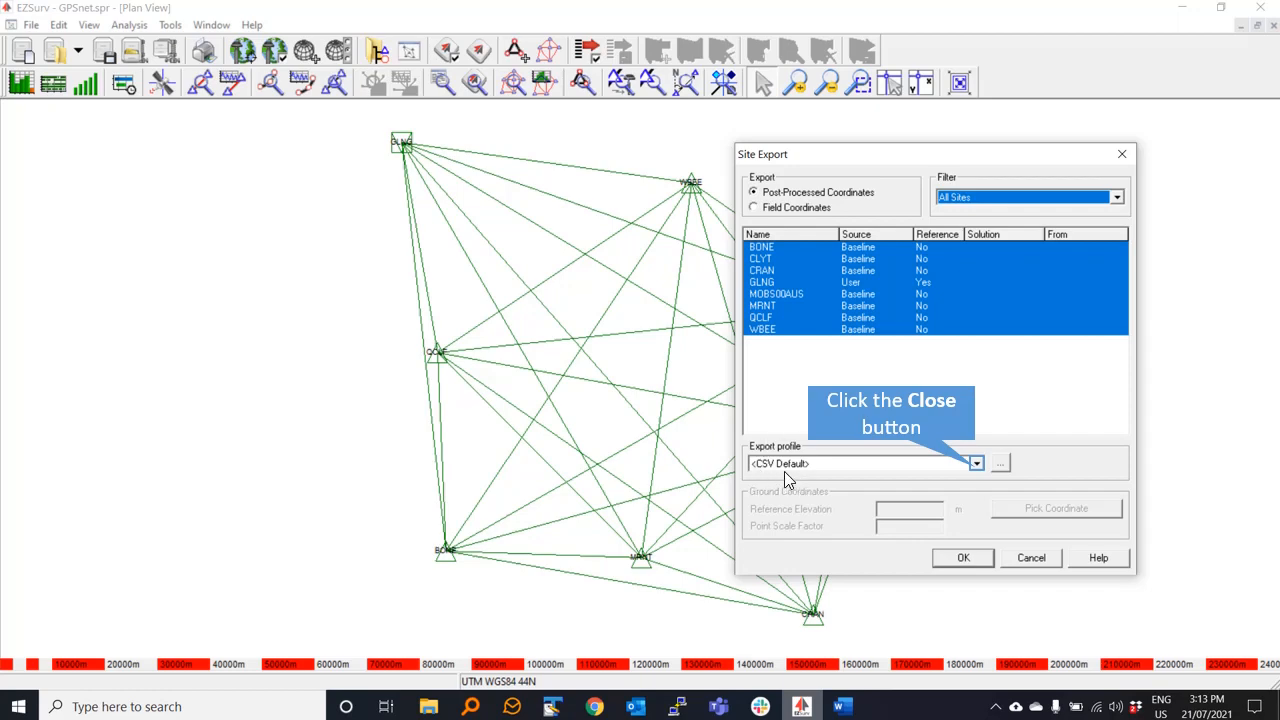
- Export the sites unadjusted with the <CSV Default> profile, saving them as GPSnet_Sites.csv in the Output folder
click(975, 465)
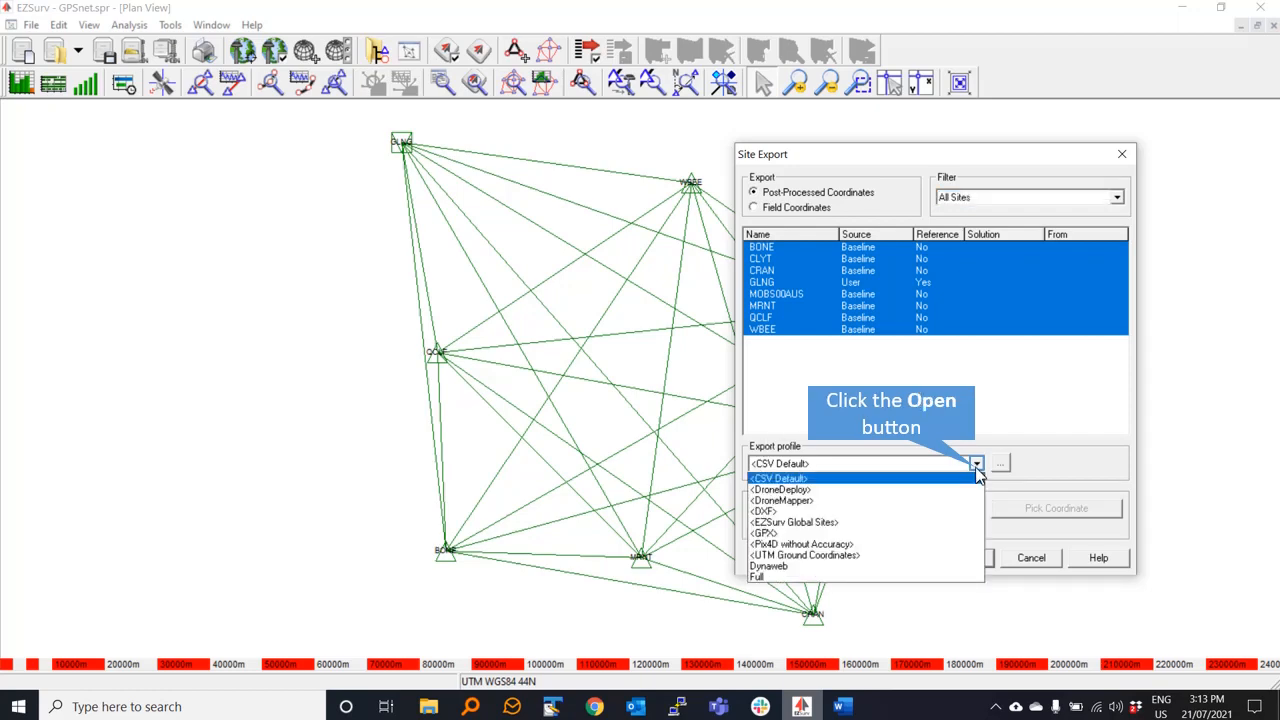
click(976, 467)
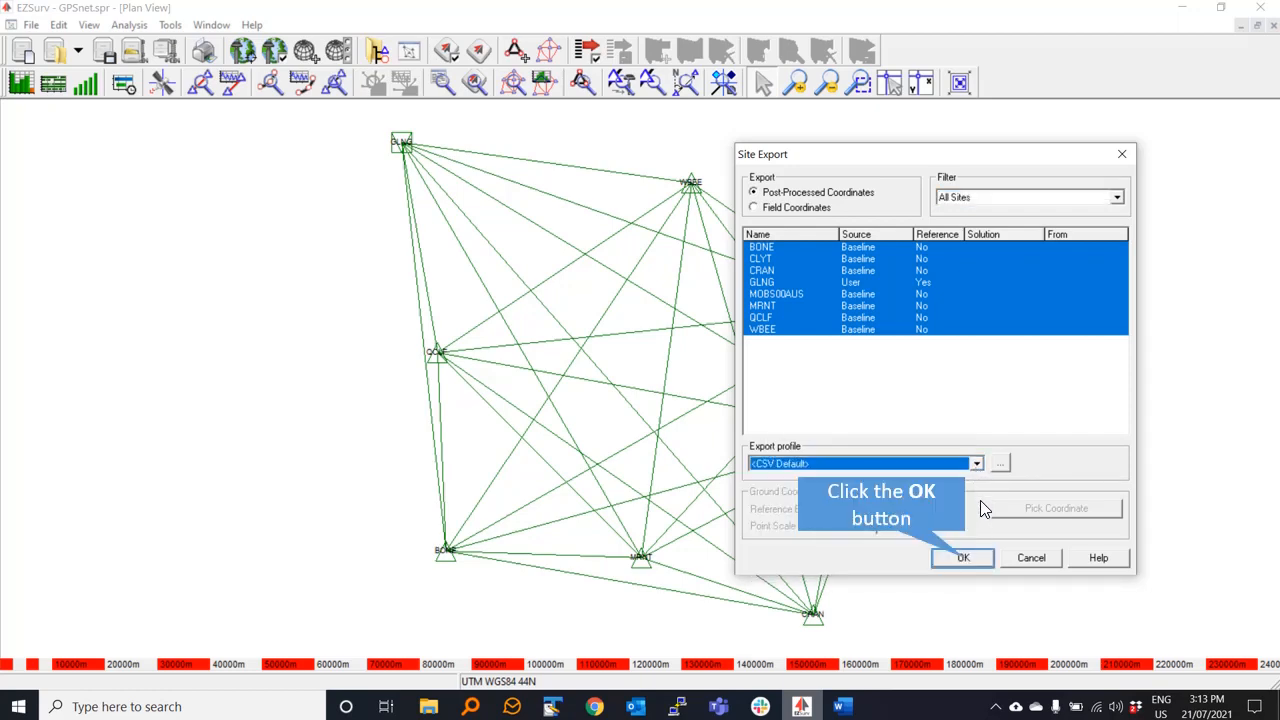
click(970, 557)
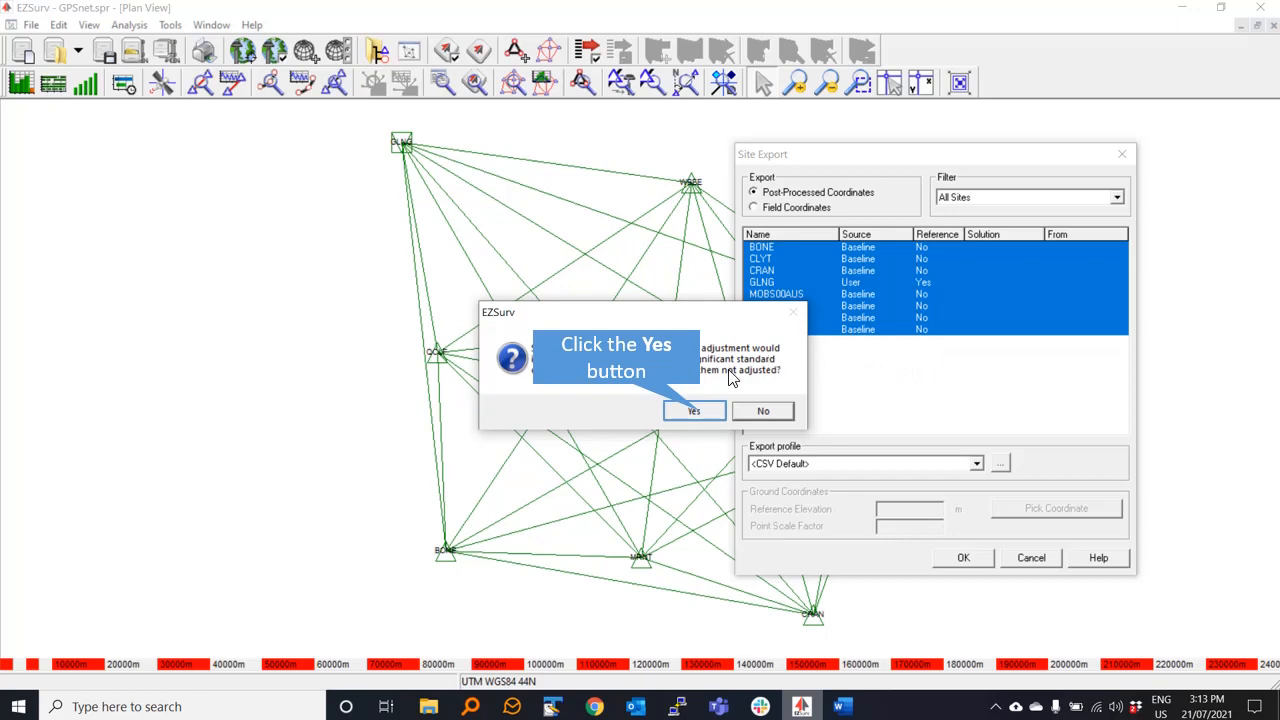
click(701, 413)
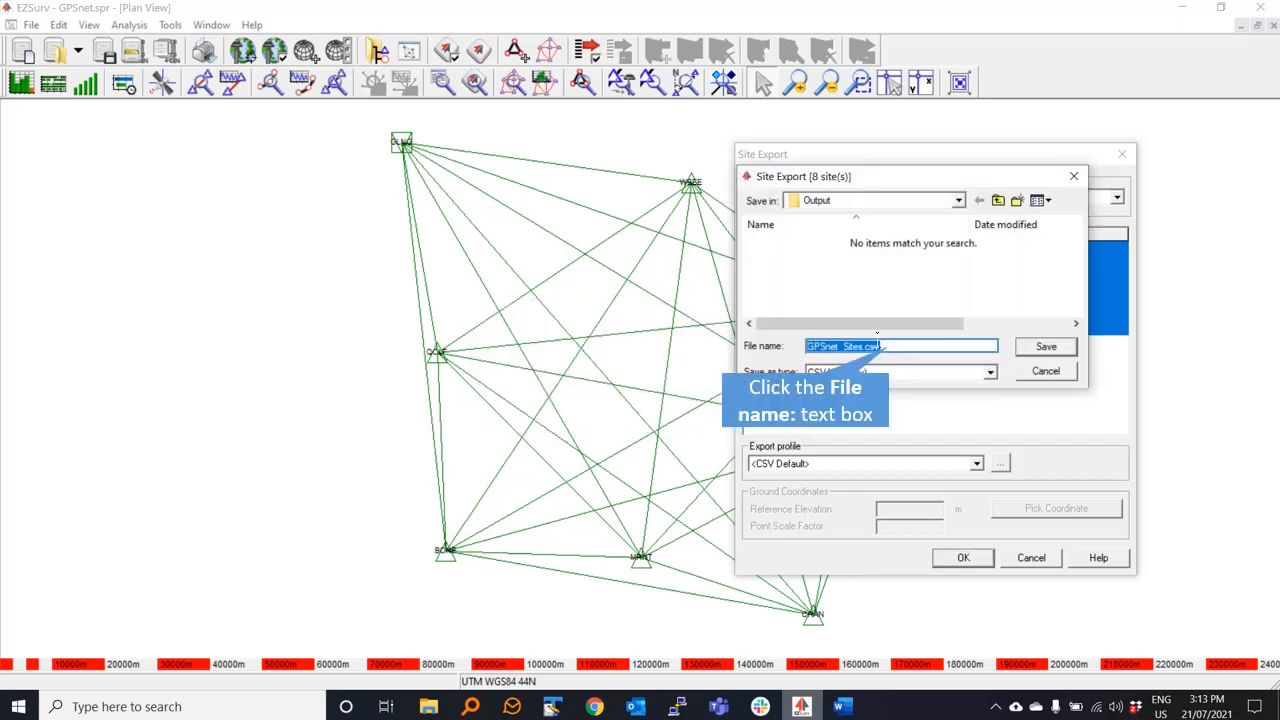
click(892, 346)
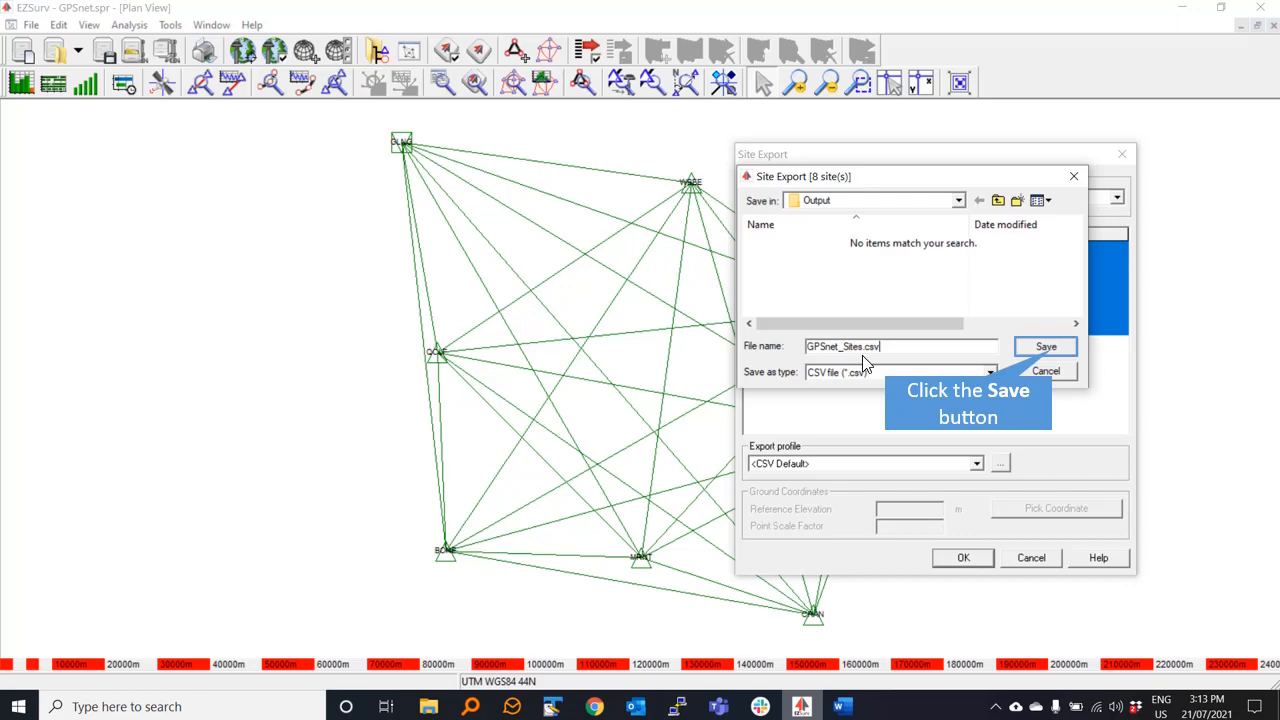
click(1052, 350)
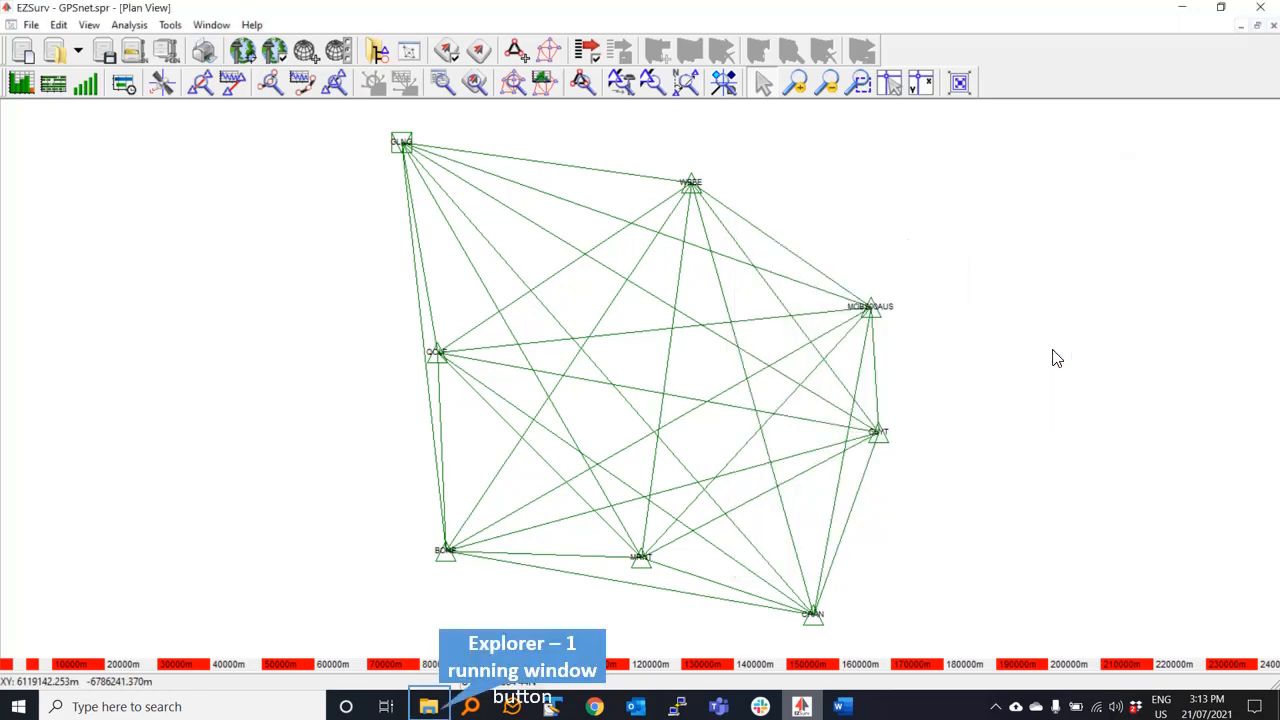
- Switch to File Explorer and examine the exported GPSnet_Sites_header.csv and GPSnet_Sites.csv in Excel, closing each file after viewing
click(432, 707)
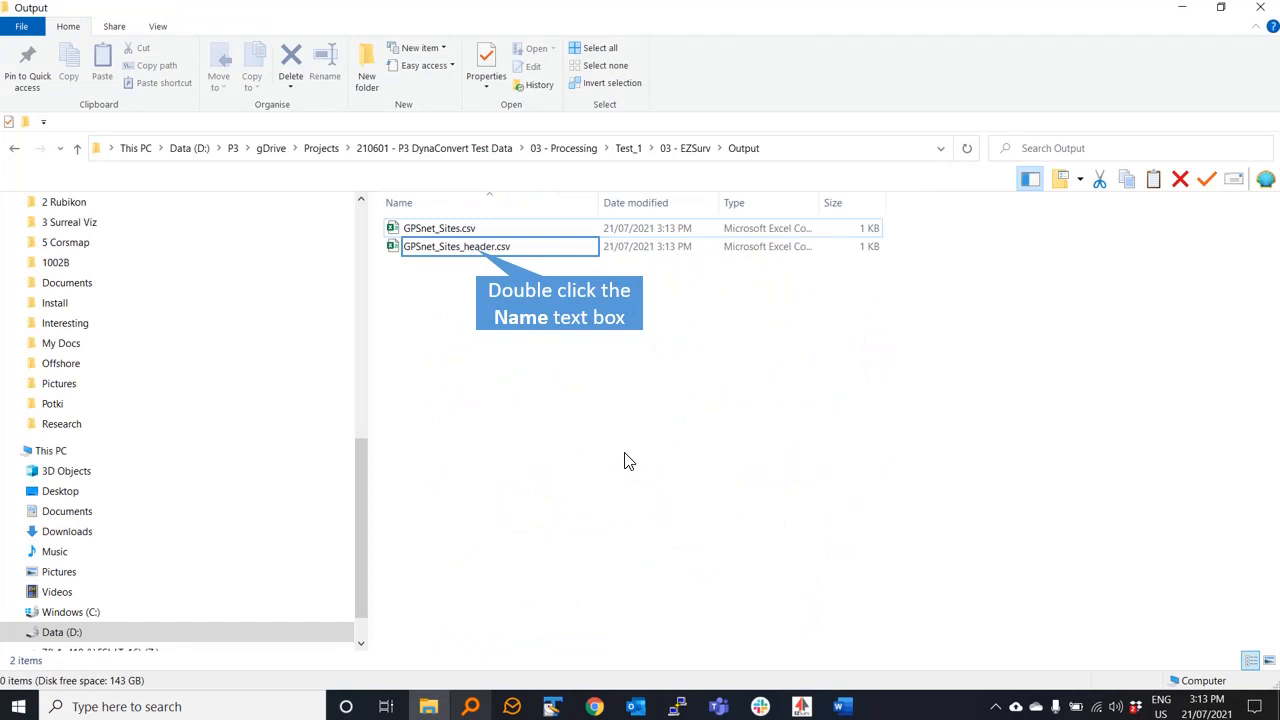
double_click(477, 251)
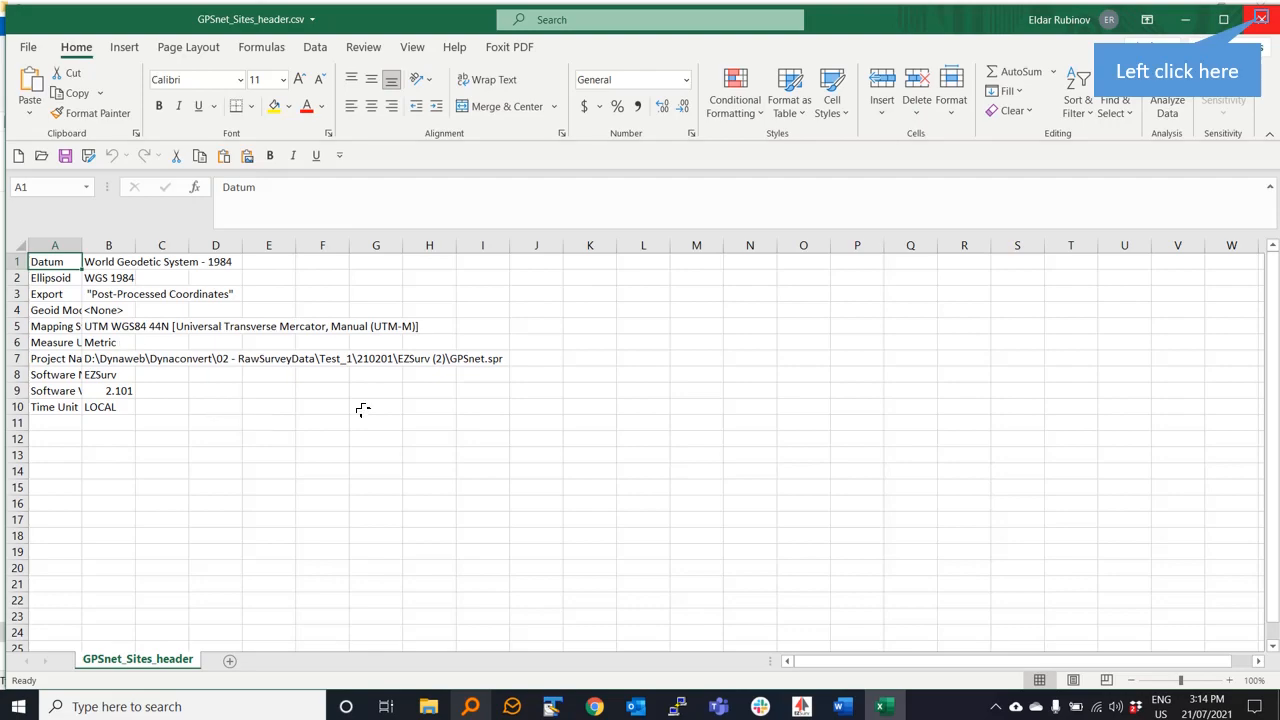
click(1262, 19)
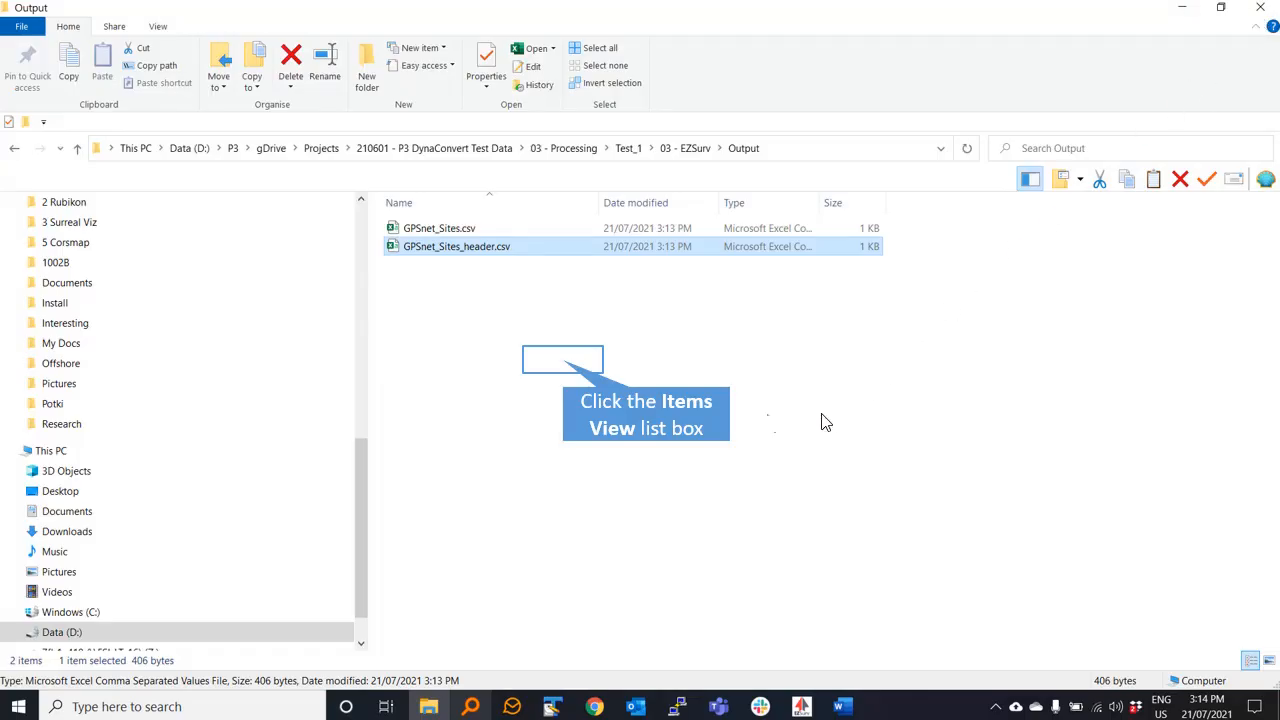
click(565, 368)
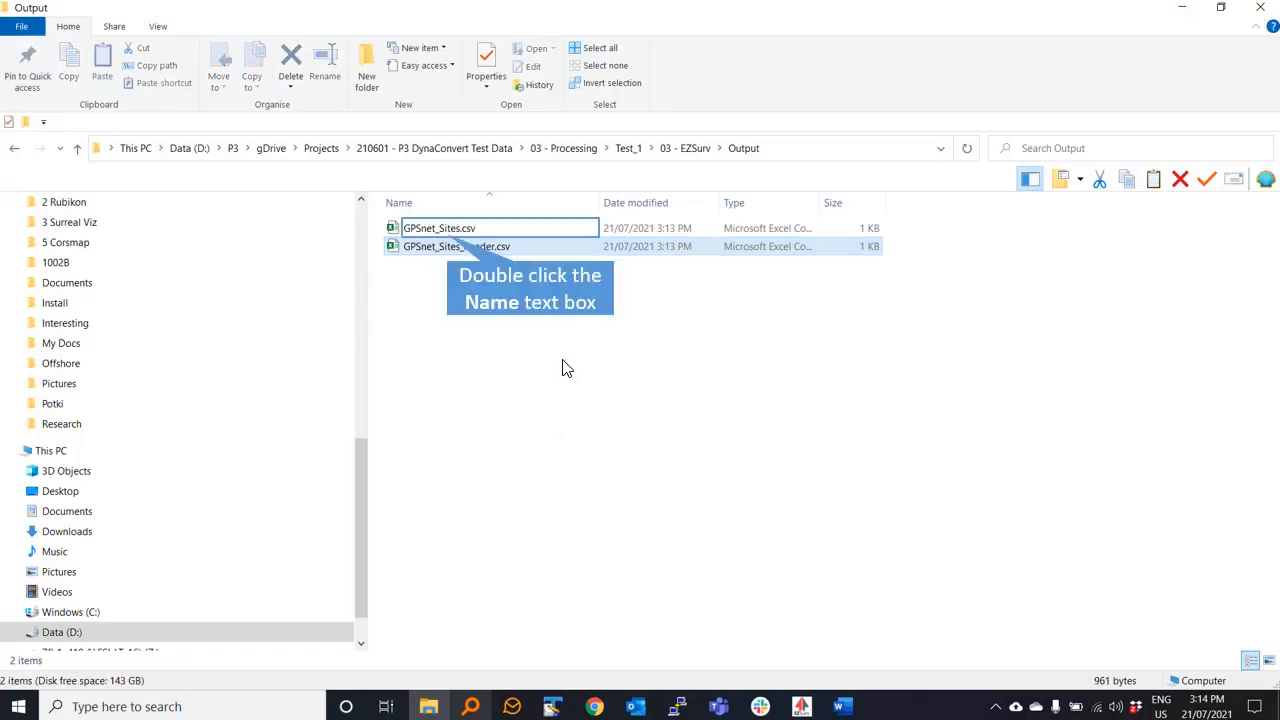
double_click(450, 232)
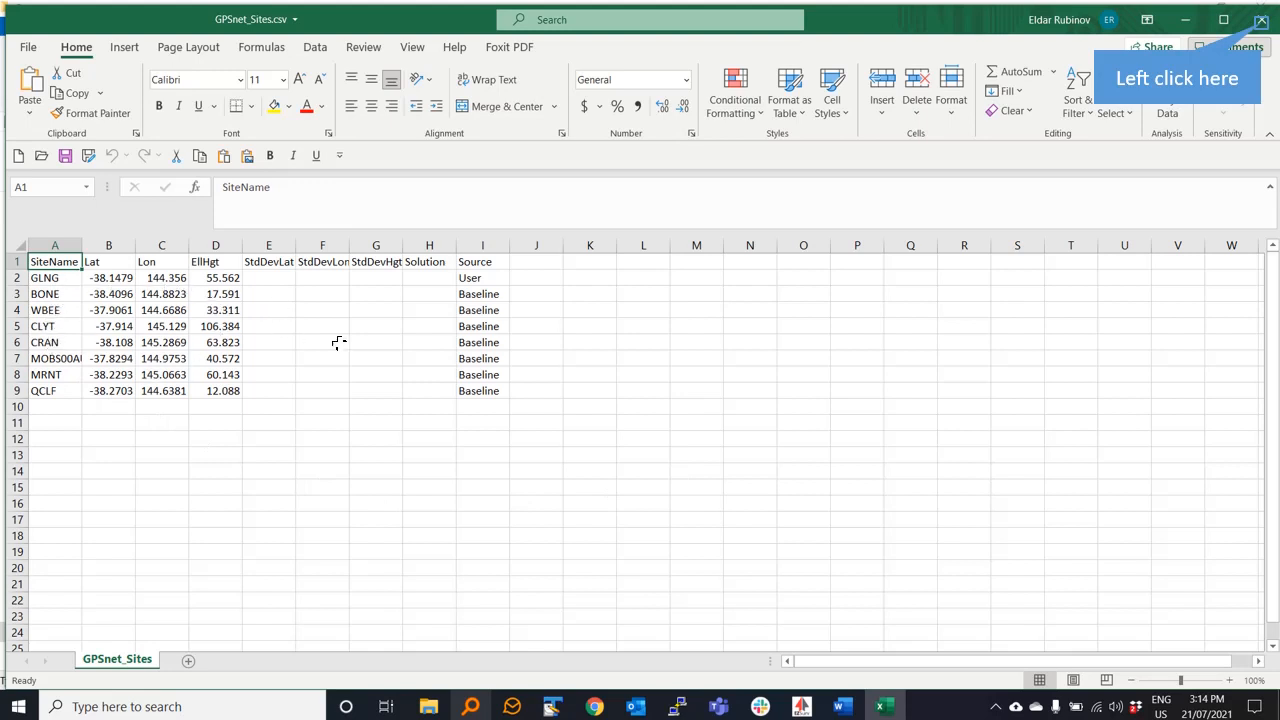
click(1261, 20)
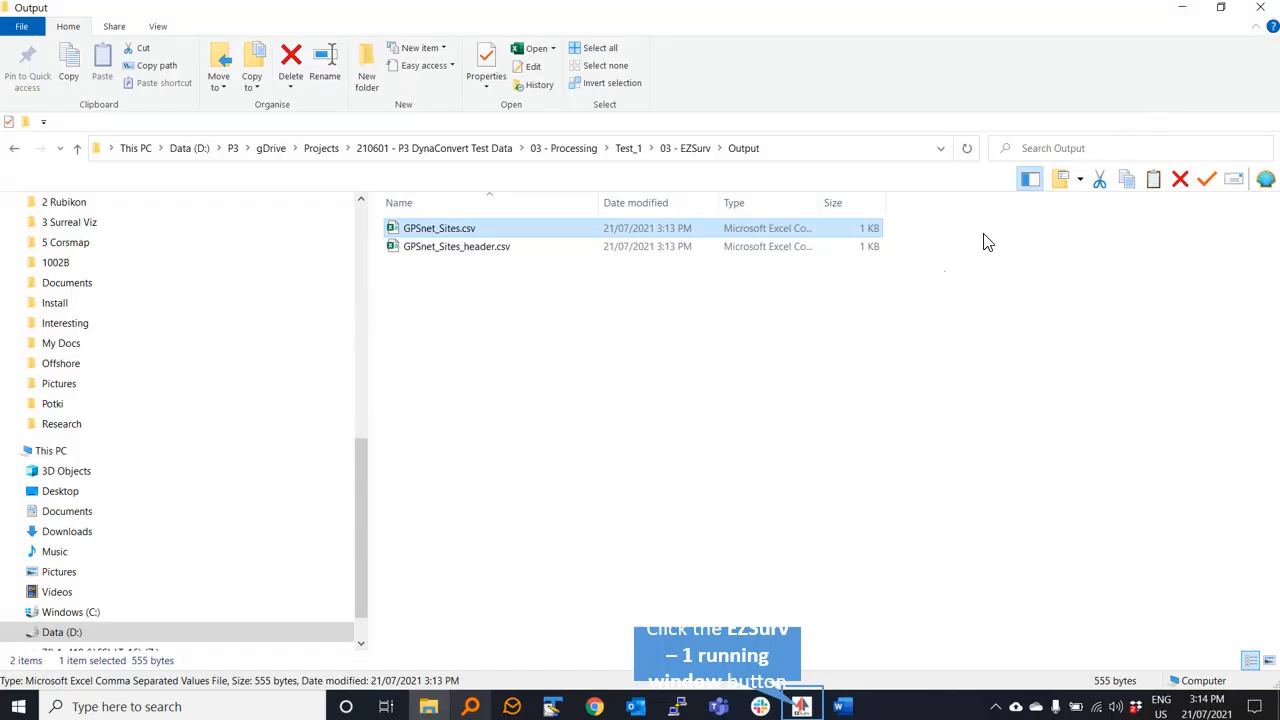
- Return to EZSurv, open the baseline export, review the processed occupations, and collapse all of them to baseline names
click(800, 706)
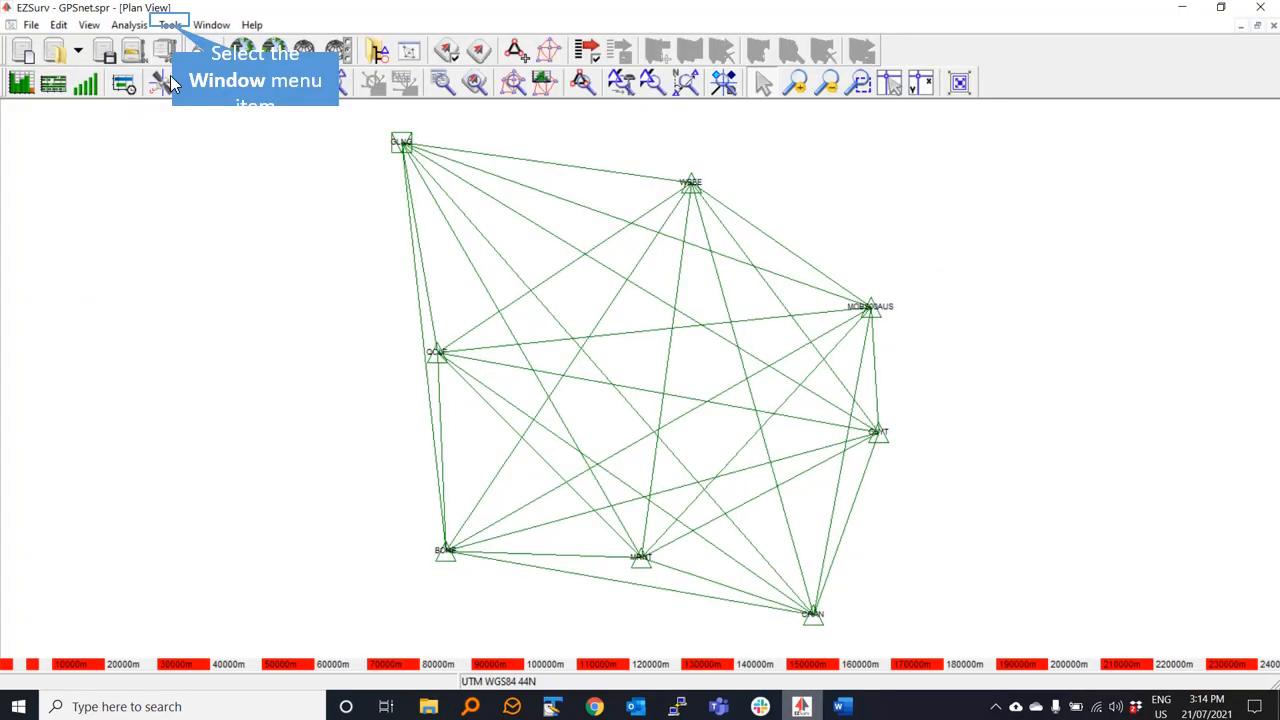
click(172, 27)
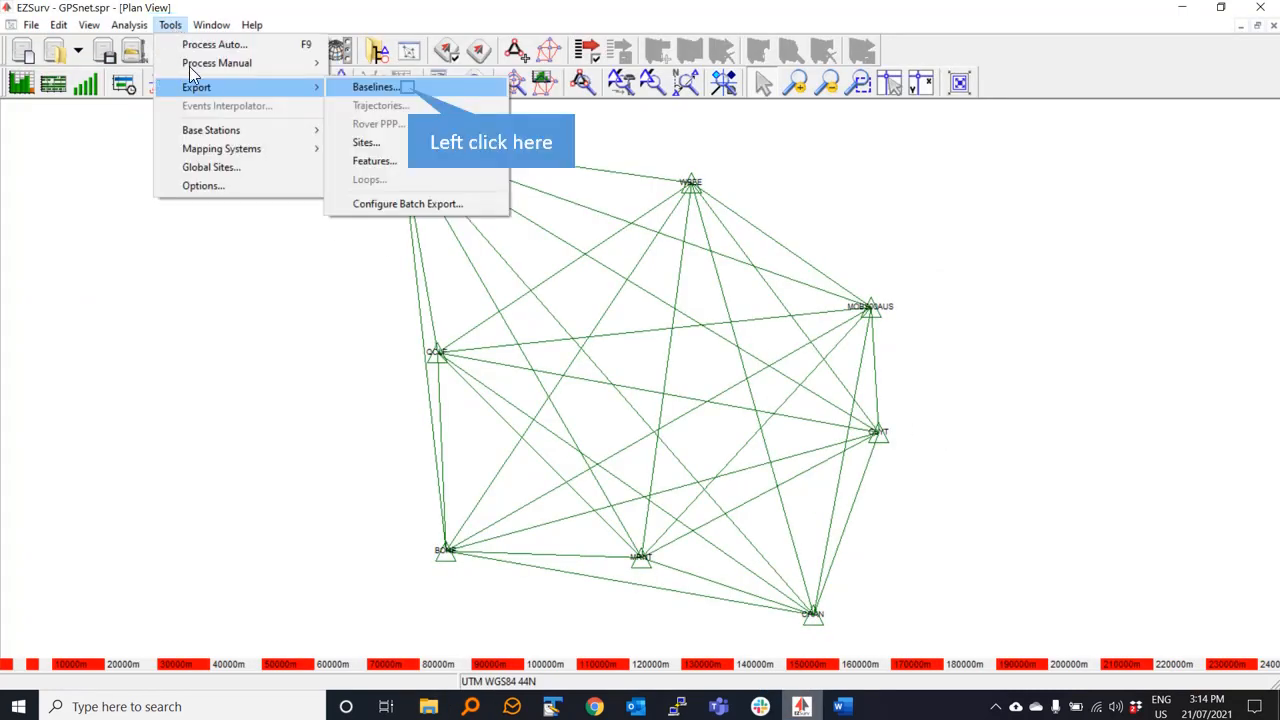
click(402, 90)
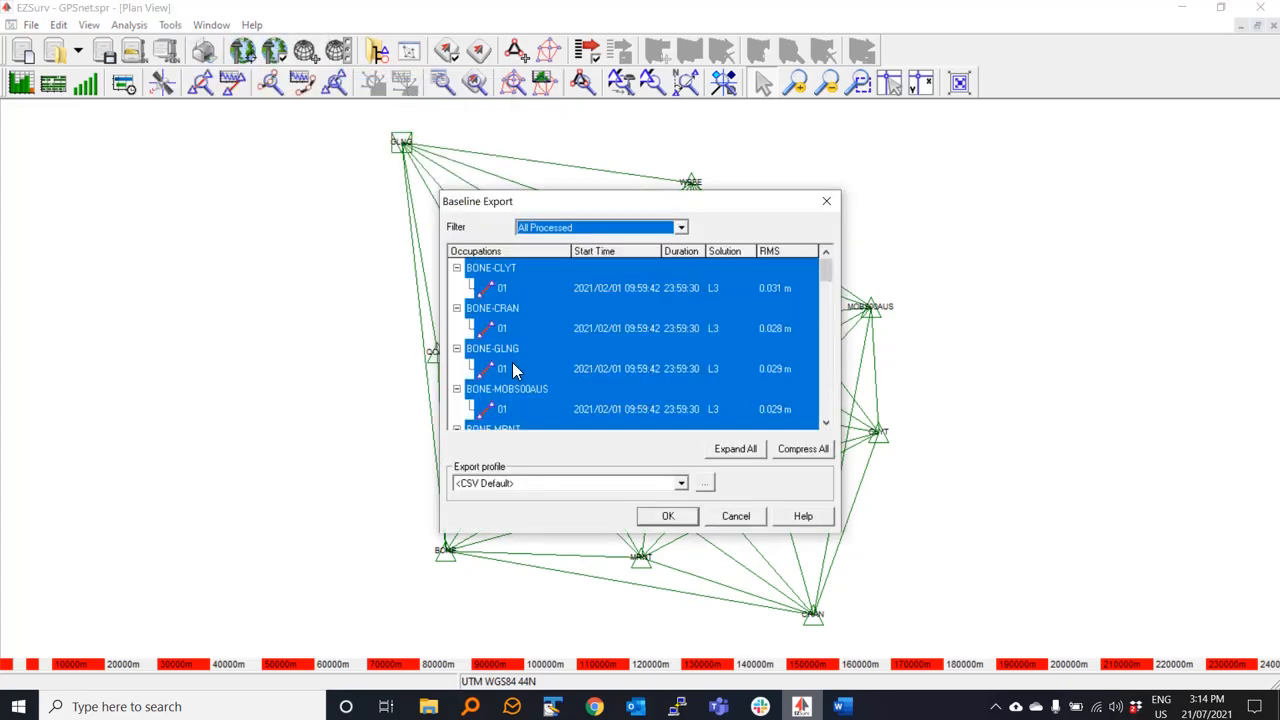
scroll(726, 323, down, 6)
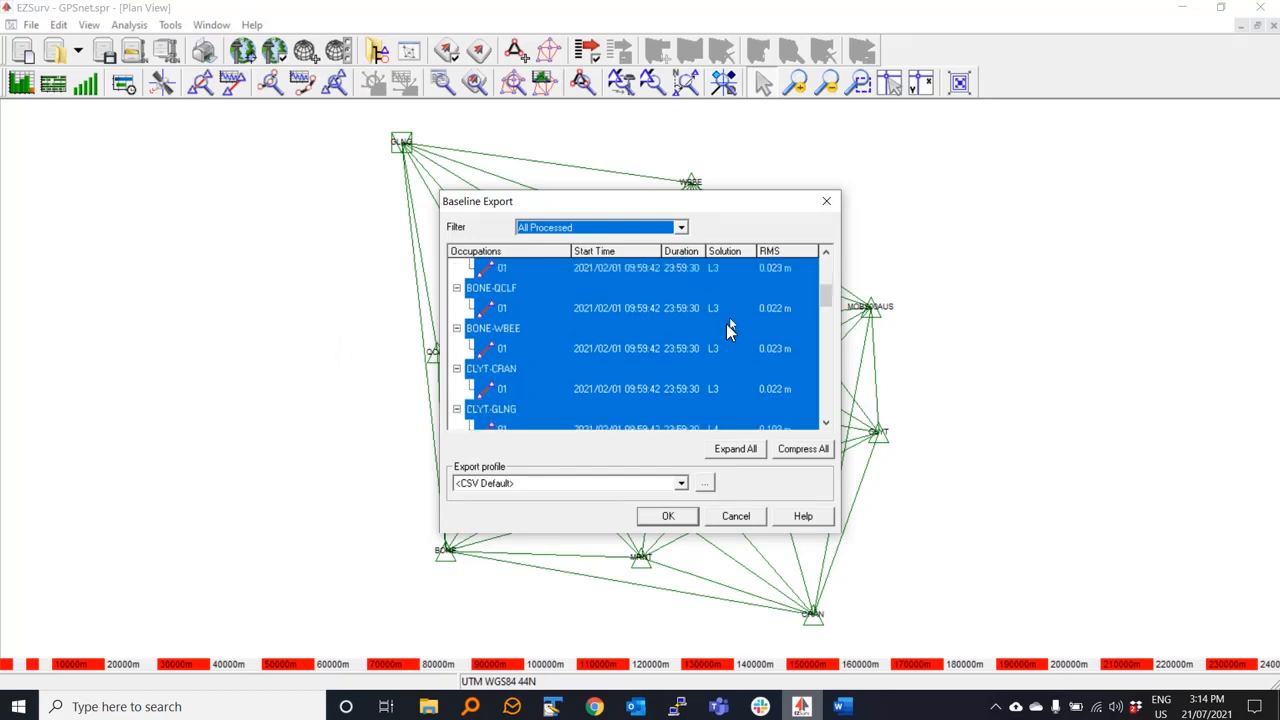
scroll(726, 330, down, 3)
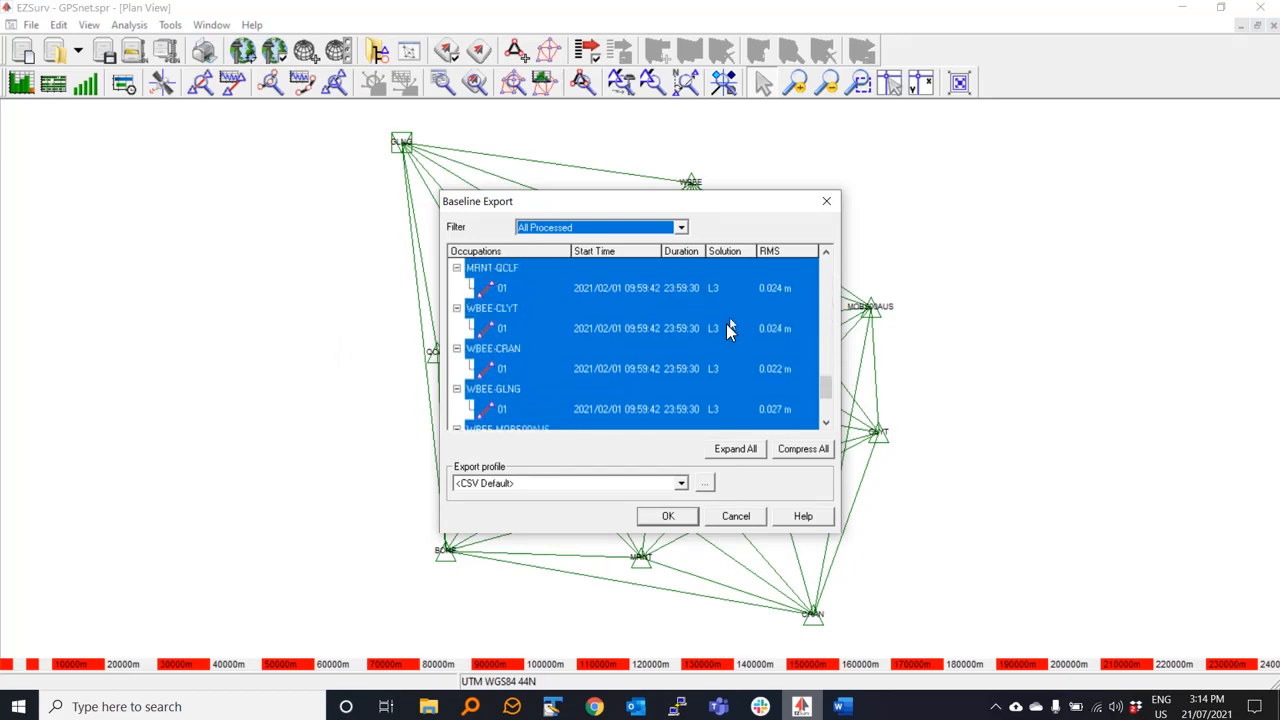
scroll(728, 330, up, 10)
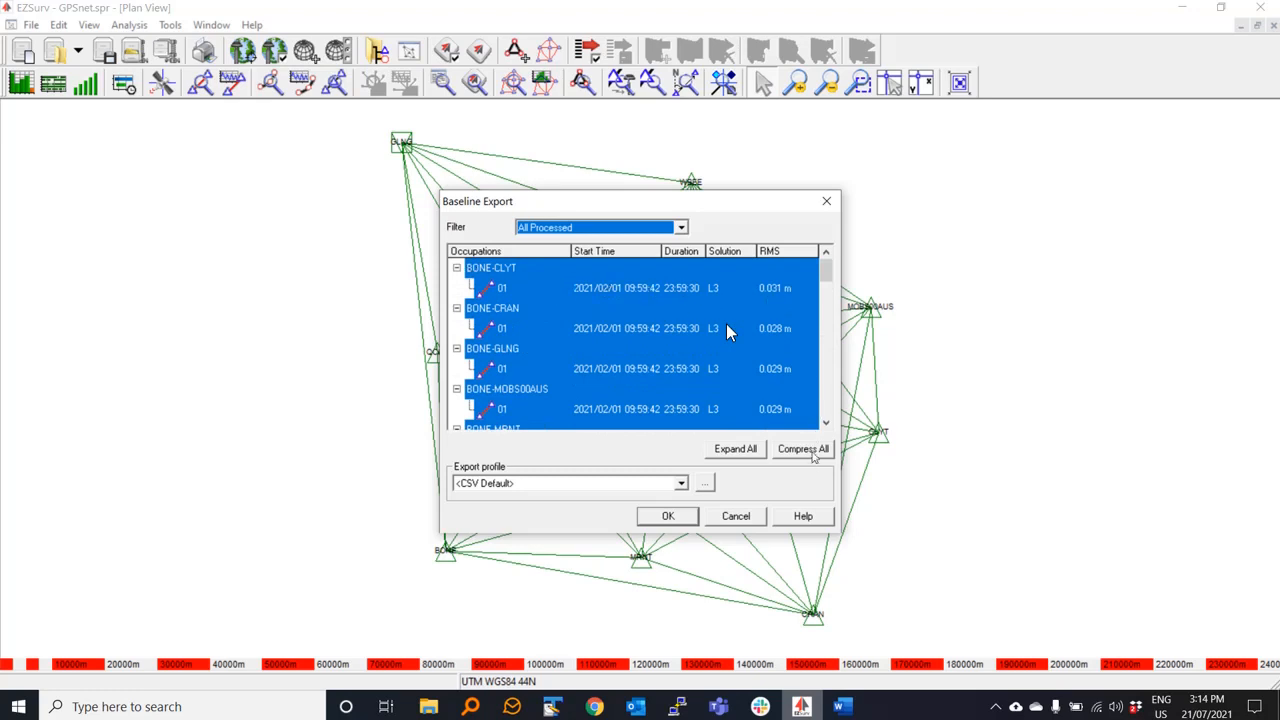
click(812, 451)
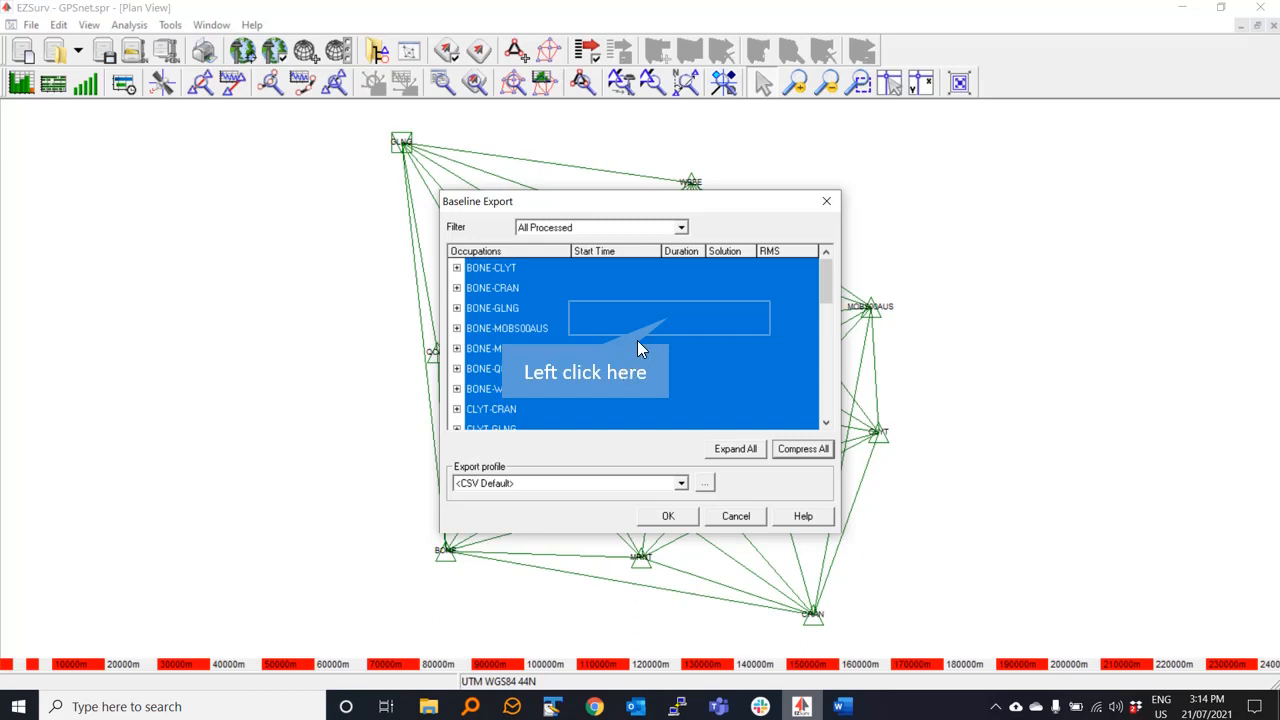
- Select only the baselines BONE-GLNG, BONE-WBEE, CRAN-GLNG, GLNG-QCLF, MRNT-QCLF, WBEE-GLNG and WBEE-QCLF for export
click(669, 312)
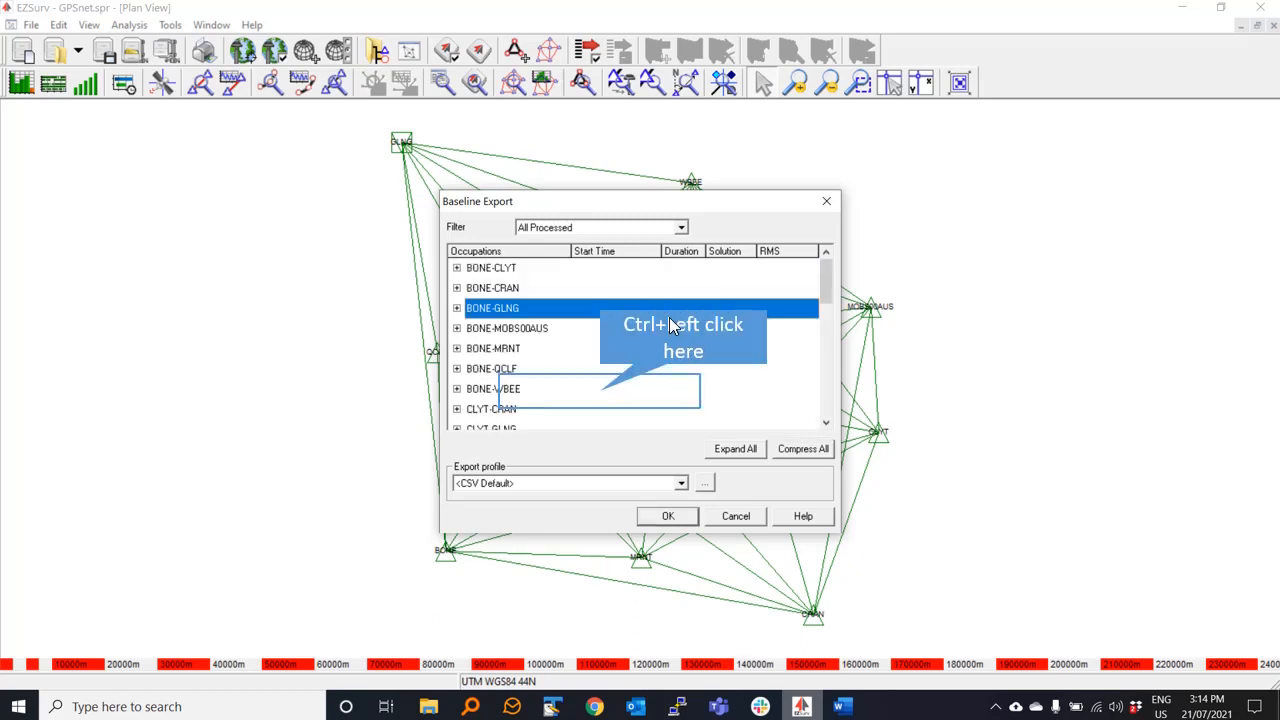
ctrl+click(603, 396)
scroll(601, 392, down, 3)
ctrl+click(597, 330)
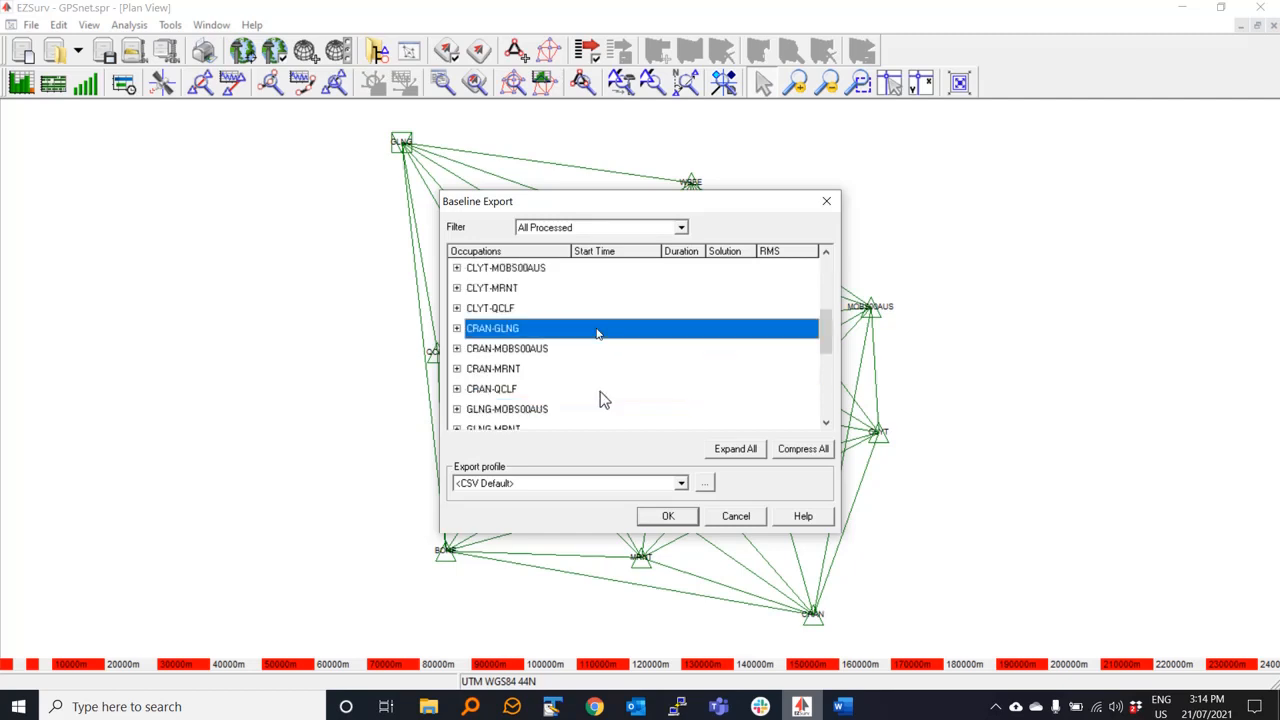
scroll(619, 354, down, 2)
ctrl+click(602, 324)
ctrl+click(604, 388)
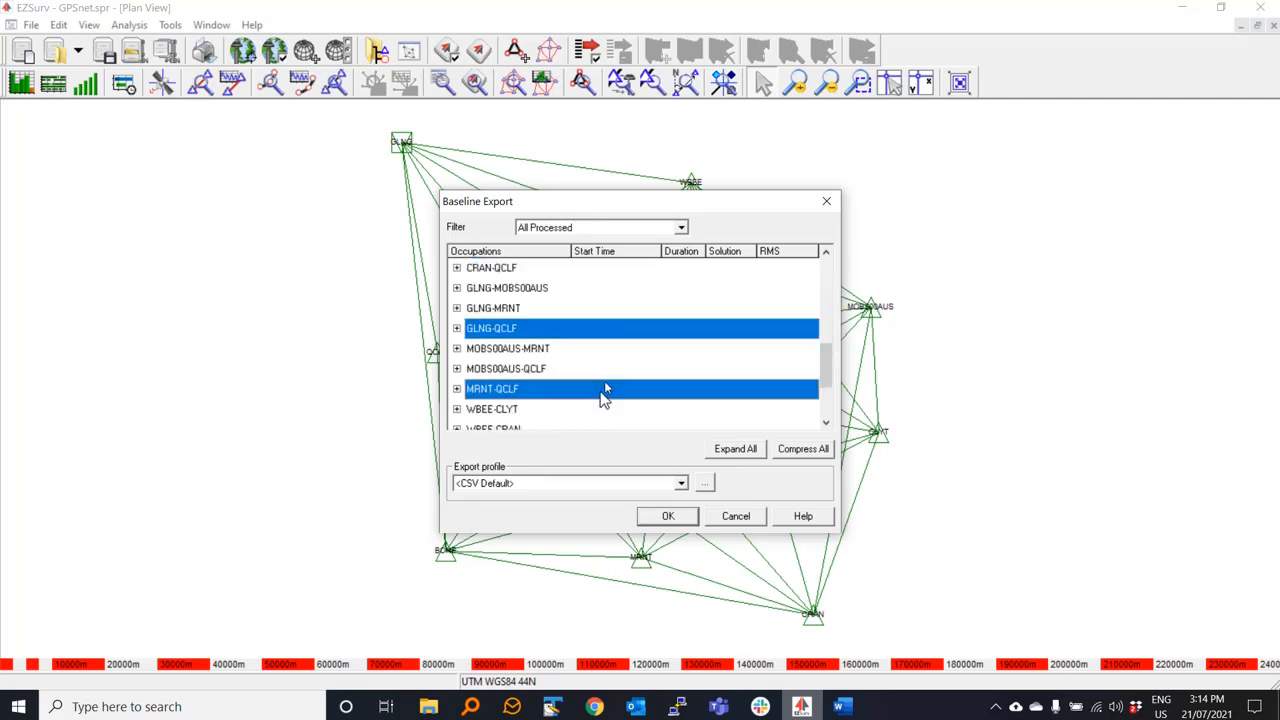
scroll(604, 388, down, 2)
ctrl+click(582, 350)
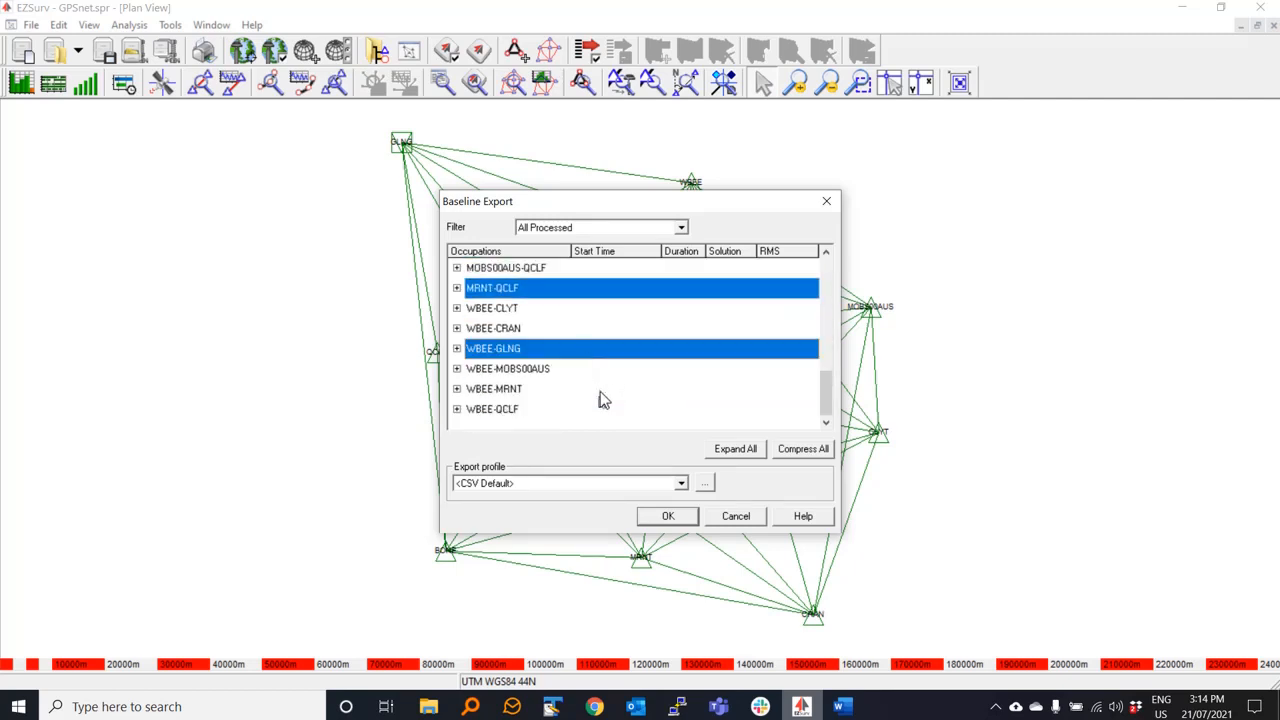
ctrl+click(581, 410)
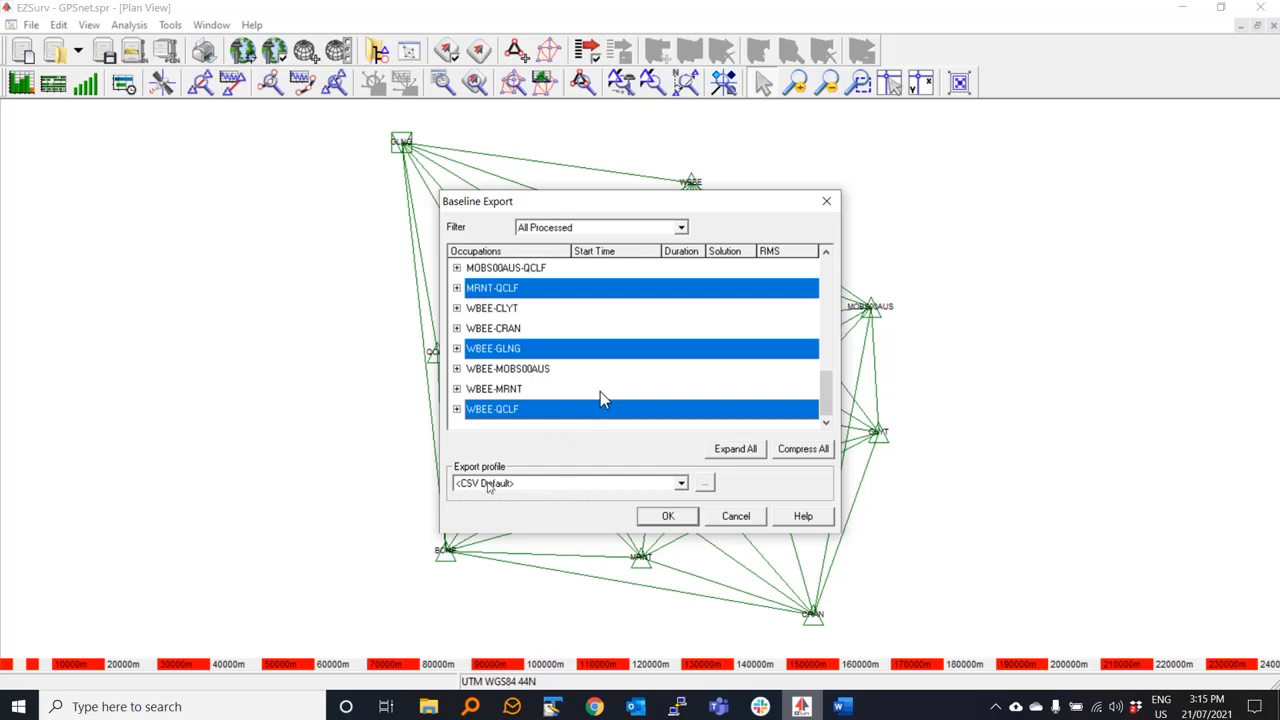
- Examine the available baseline export profiles and the baseline fields included in the <CSV Default> profile
click(681, 484)
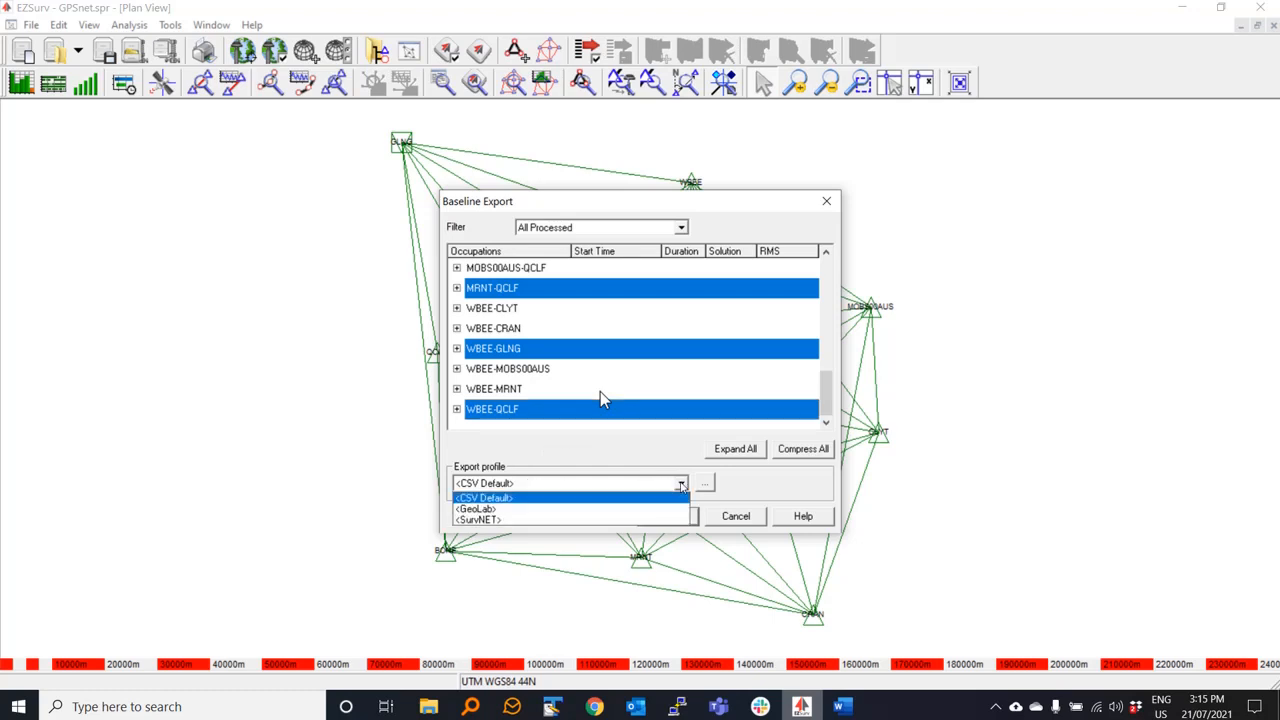
click(681, 484)
click(706, 484)
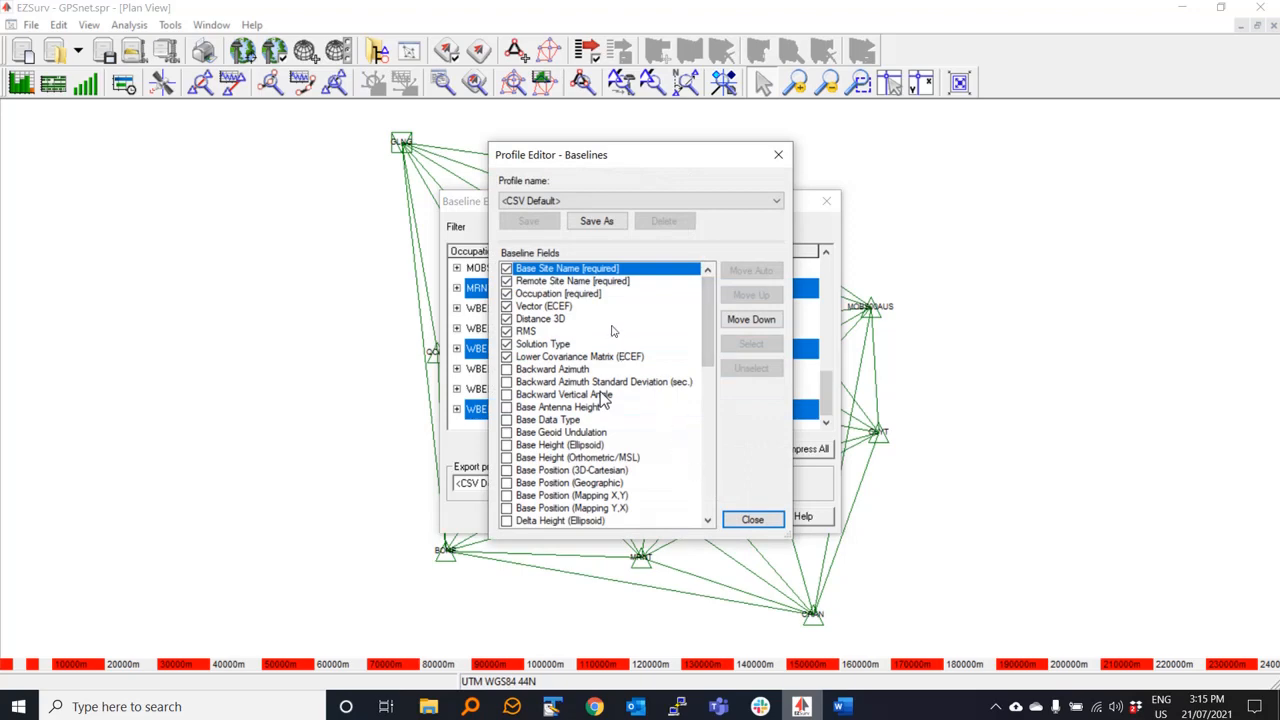
scroll(620, 345, down, 3)
scroll(602, 398, down, 2)
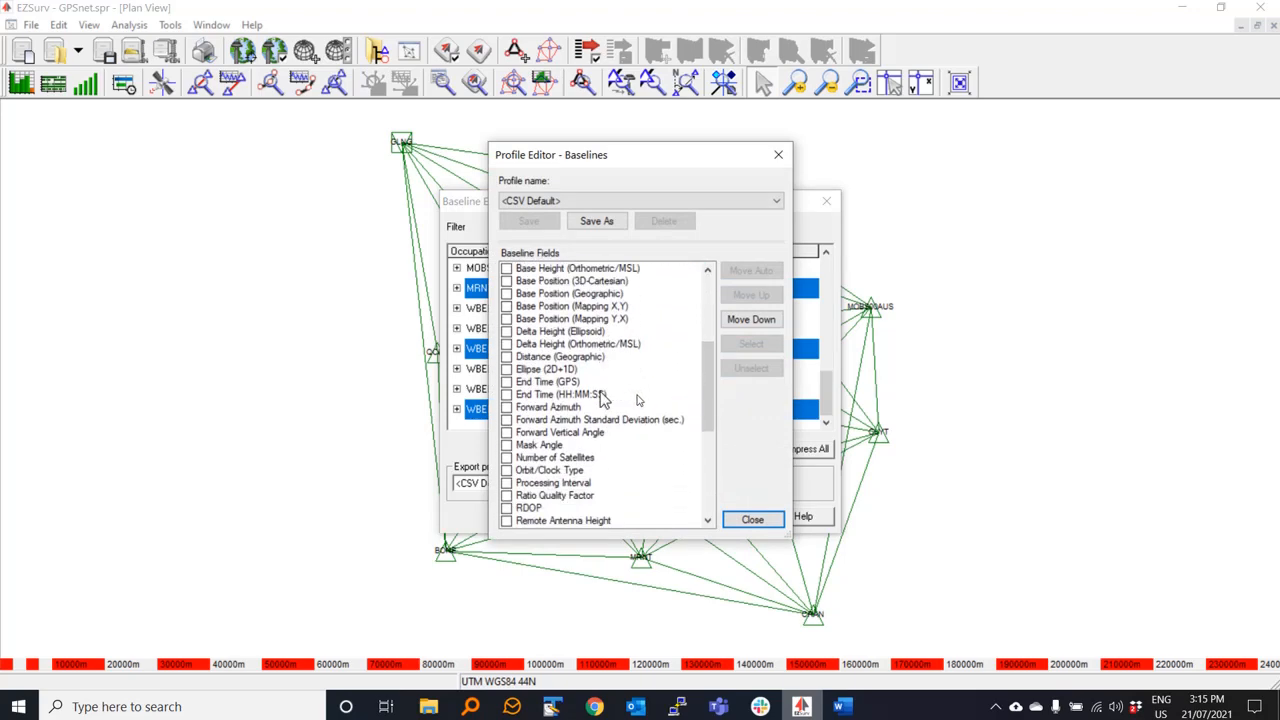
scroll(602, 398, up, 4)
scroll(600, 397, up, 2)
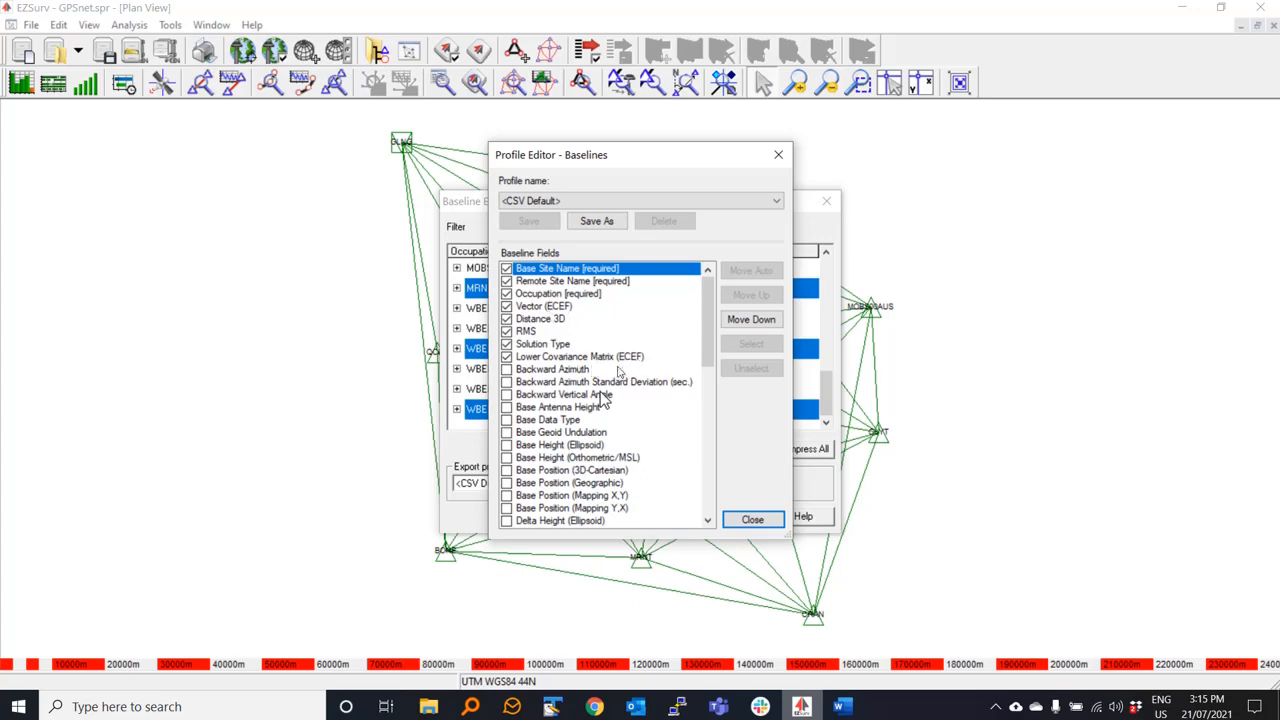
click(752, 519)
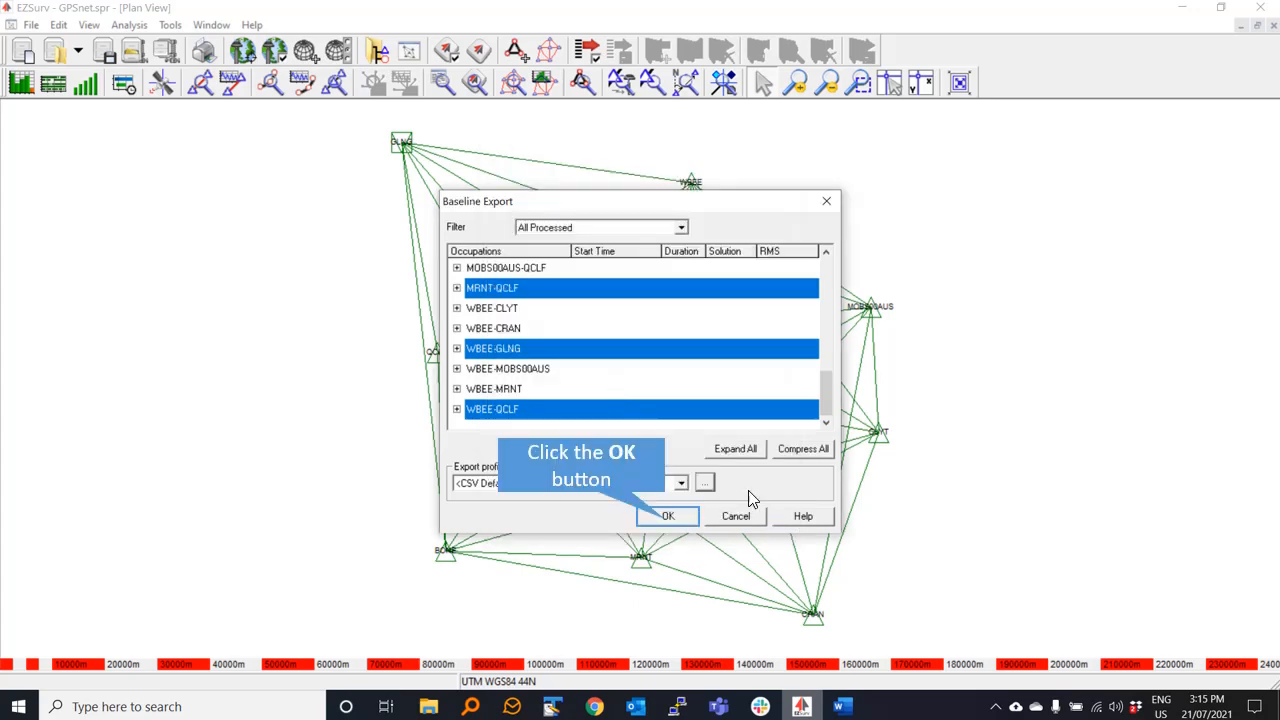
- Export the selected baselines with the <CSV Default> profile as GPSnet_Baselines.csv in the Output folder
click(668, 516)
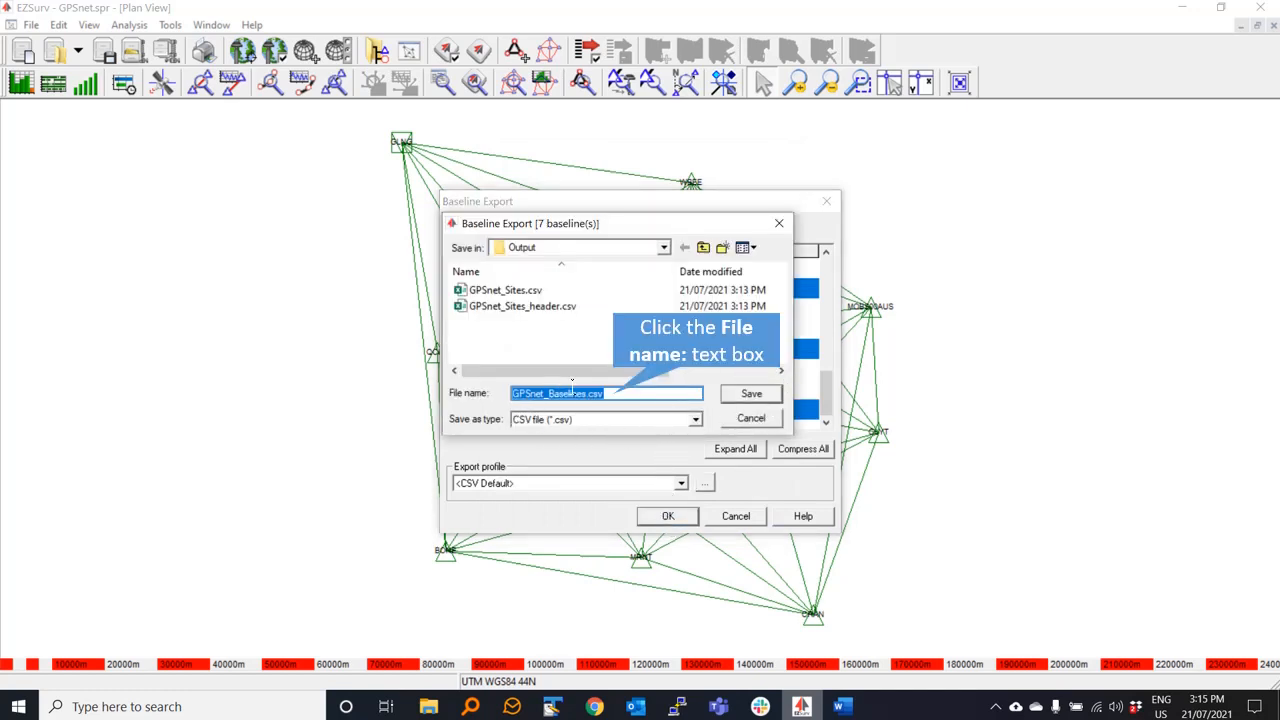
click(616, 396)
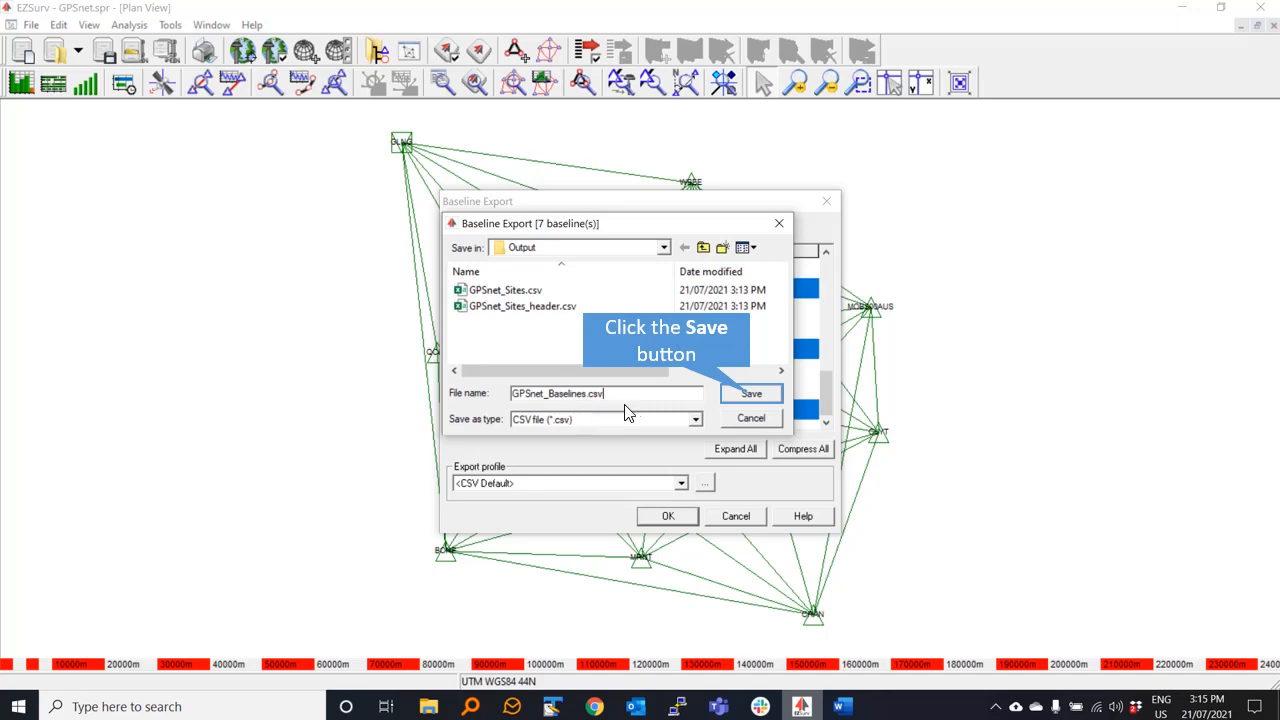
click(749, 394)
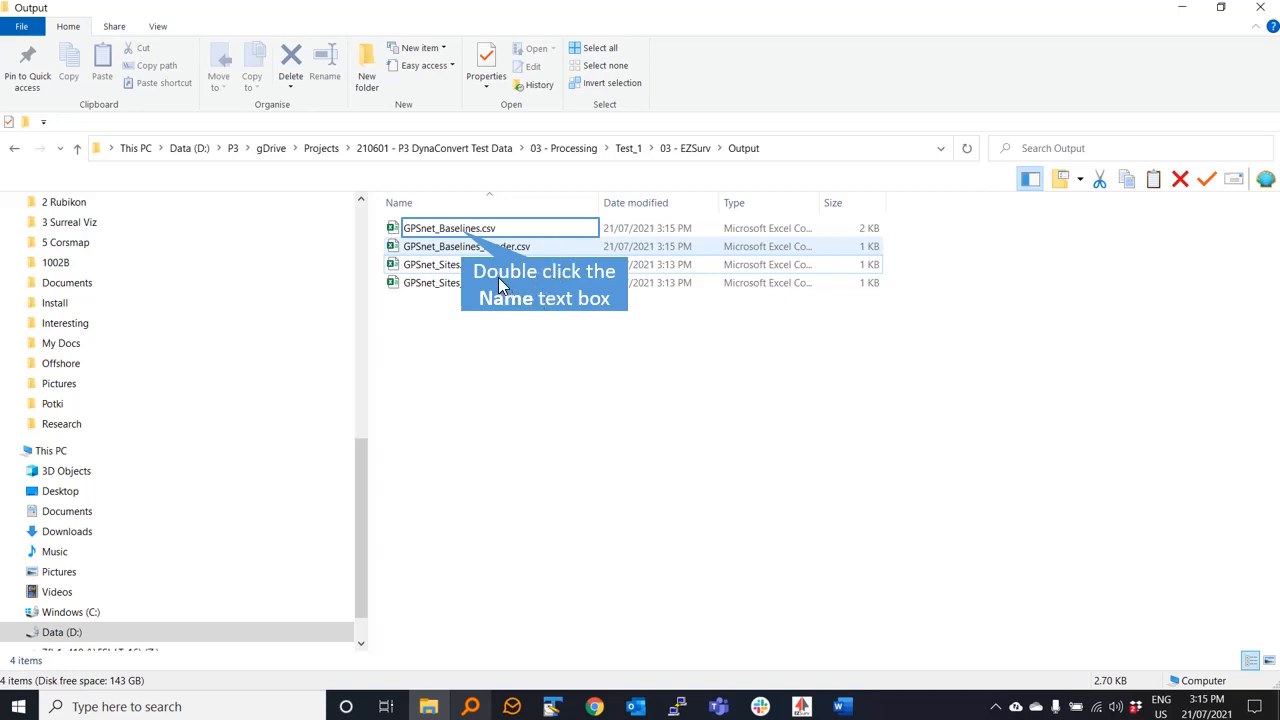
- Open GPSnet_Baselines.csv in Excel from the Output folder, examine the ECEF components with all columns auto-fitted, and close the file
double_click(462, 232)
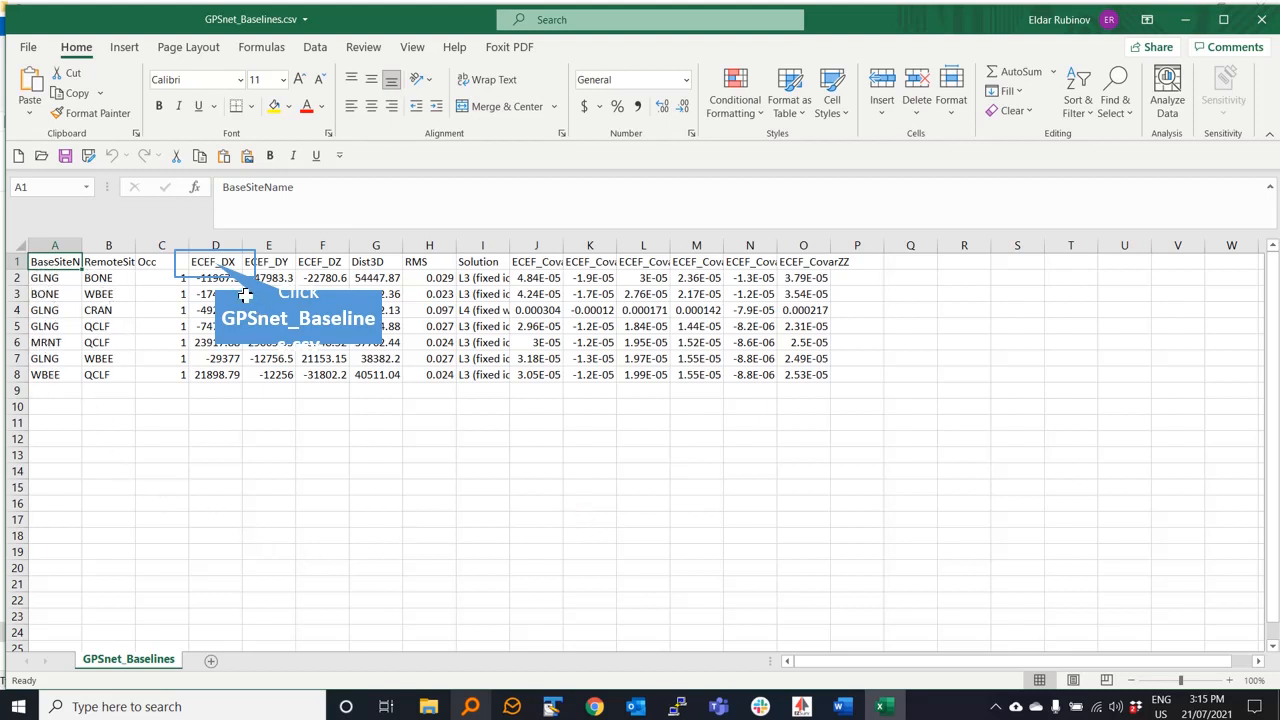
drag(215, 262, 315, 374)
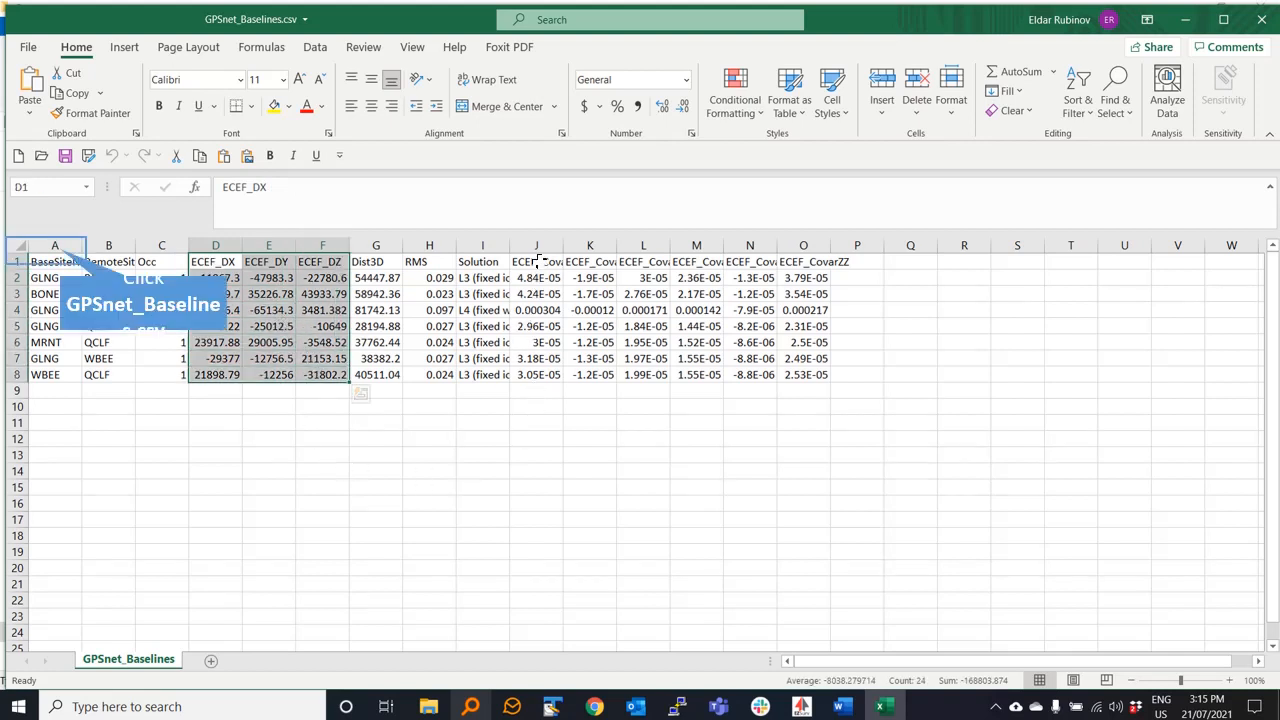
click(59, 247)
key(ctrl+shift+Right)
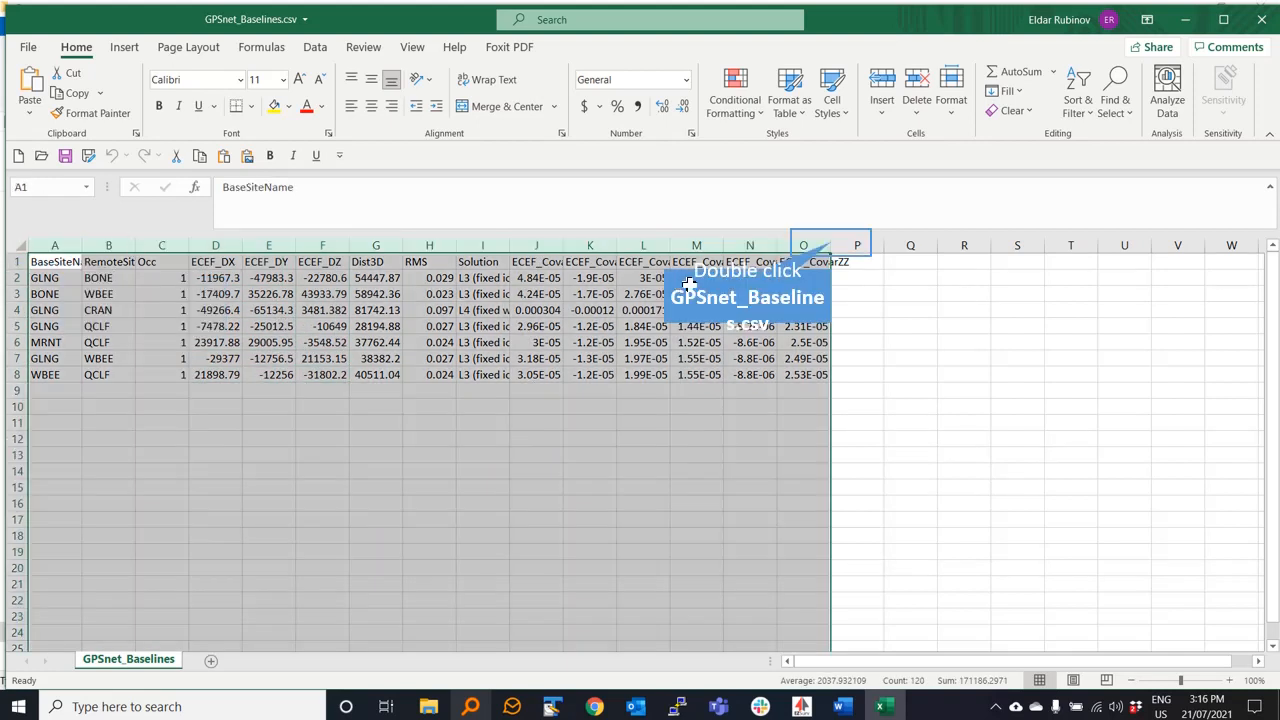
double_click(830, 245)
click(886, 462)
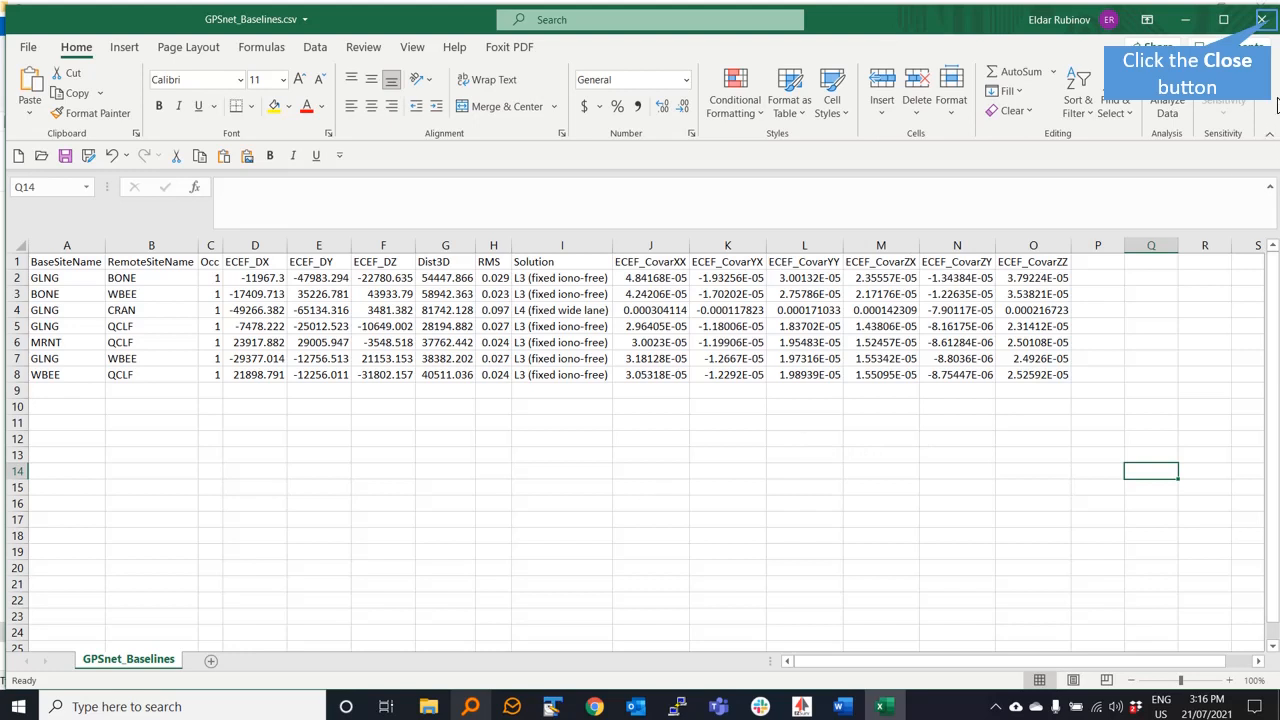
click(1262, 20)
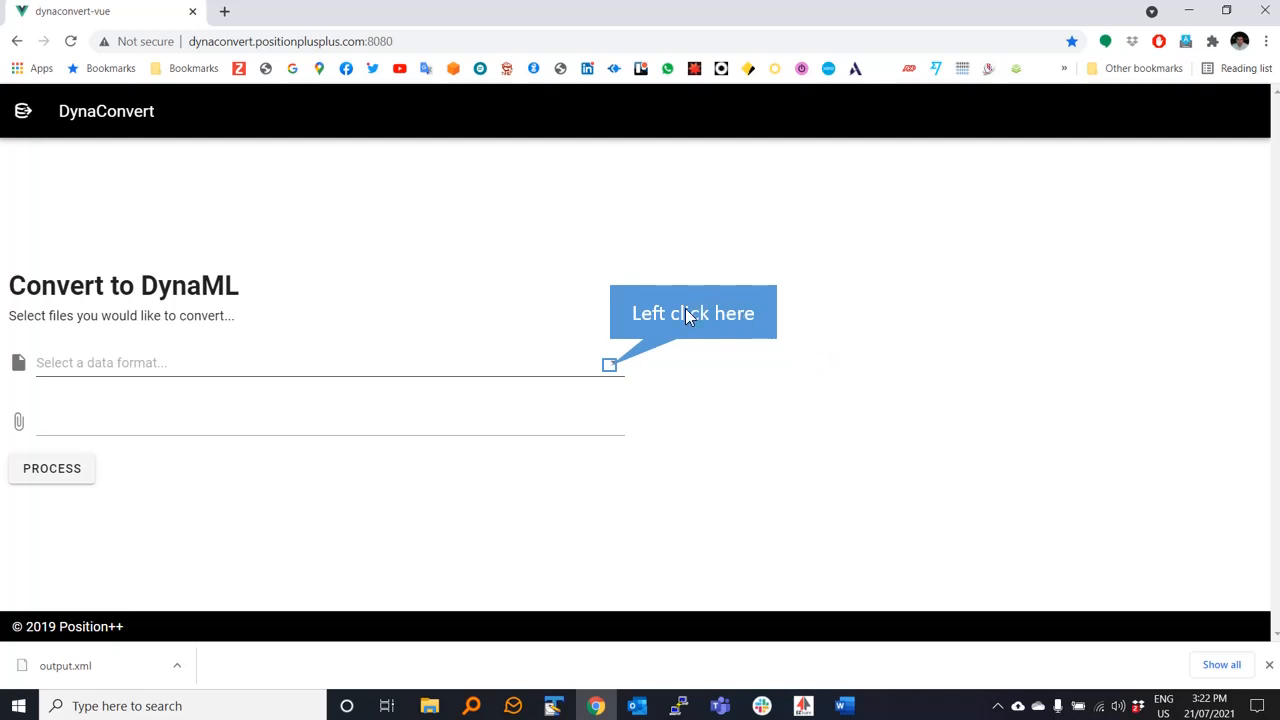
- In DynaConvert in Chrome, choose EZSurv CSV Format as the data format and attach GPSnet_Baselines.csv and GPSnet_Sites.csv
click(609, 364)
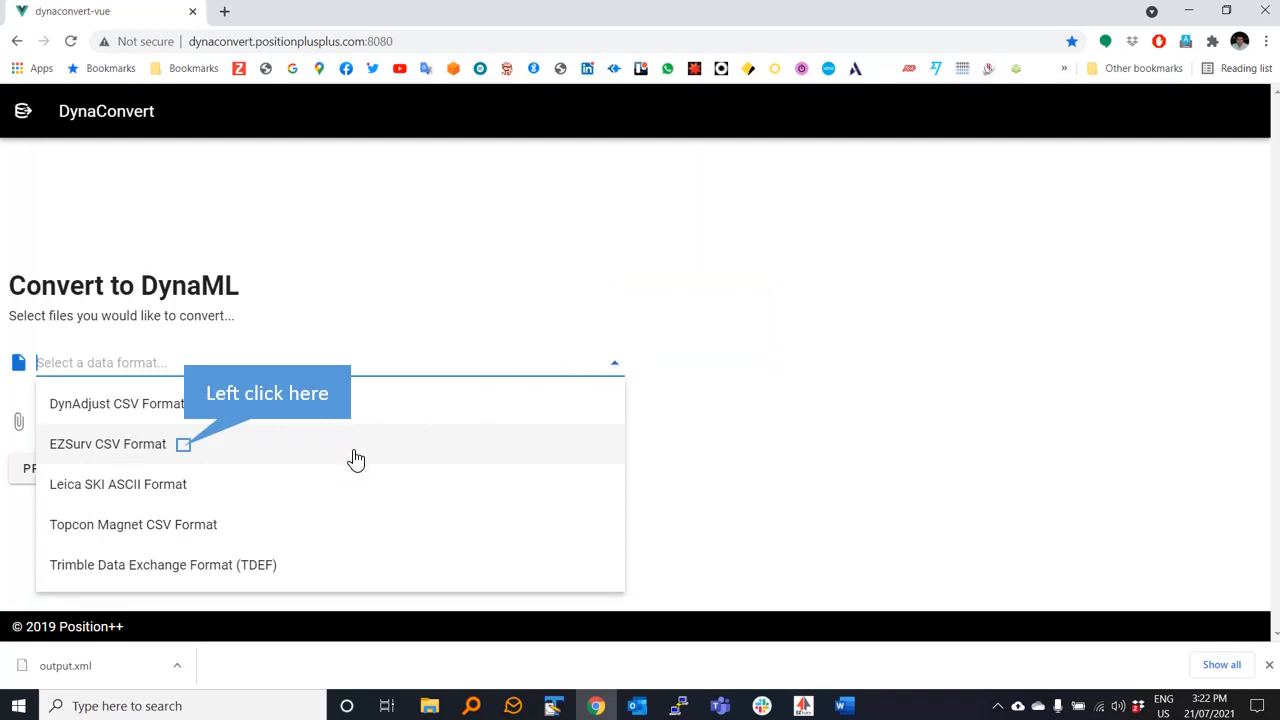
click(188, 448)
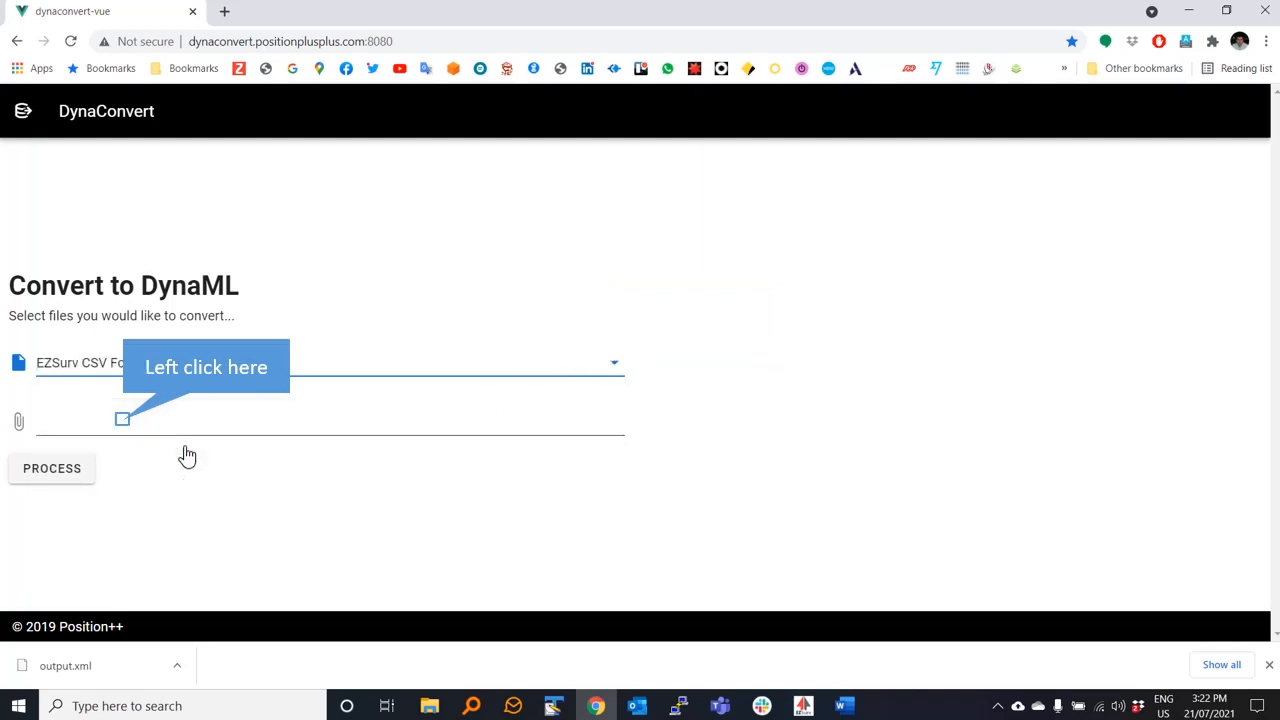
click(122, 419)
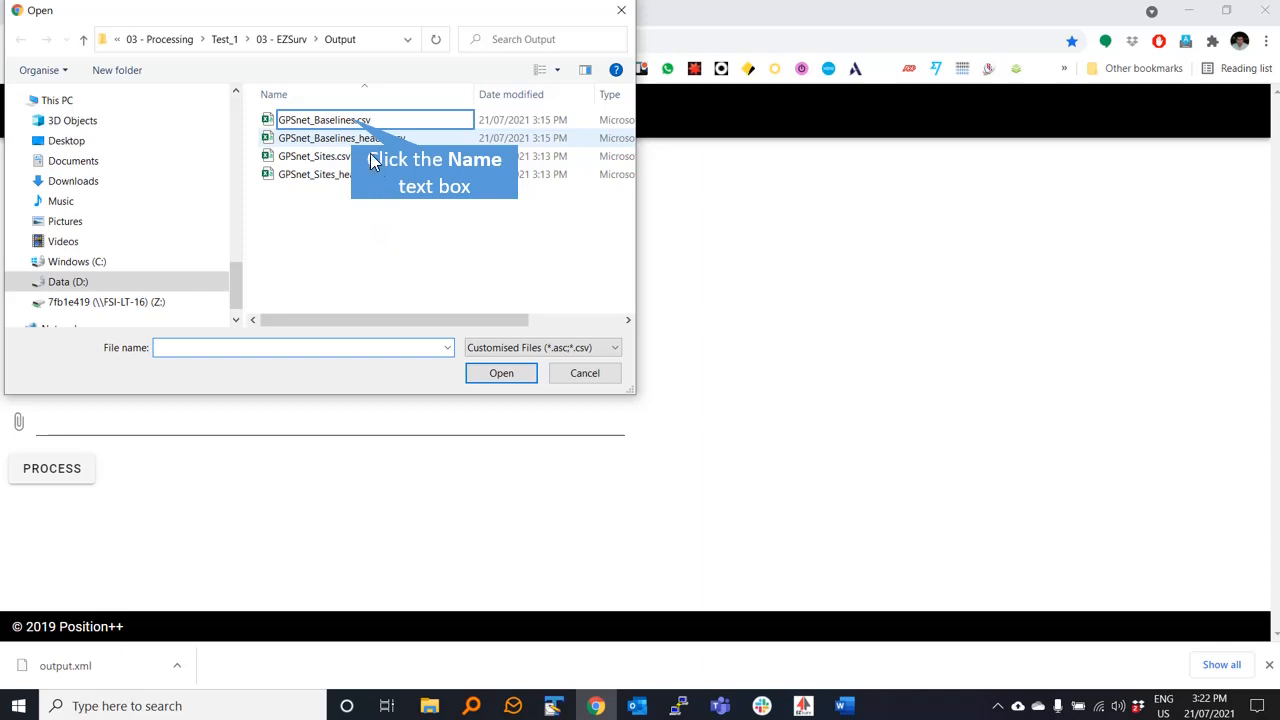
click(356, 122)
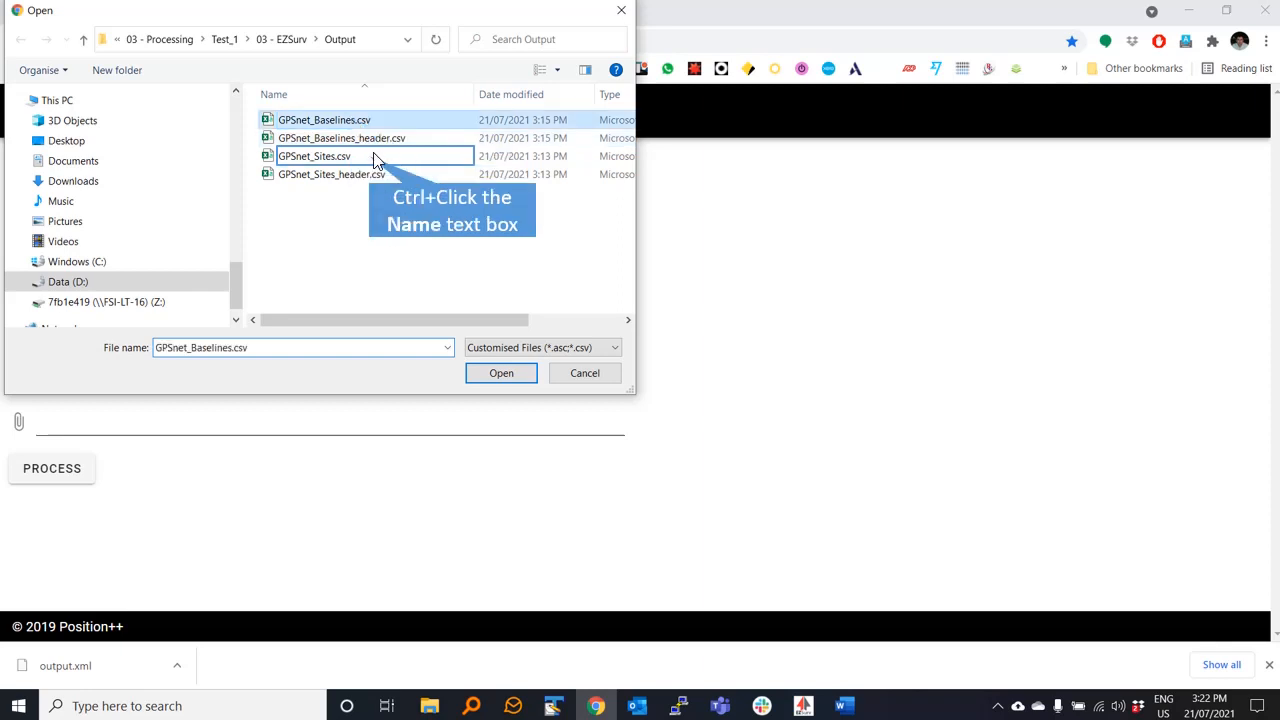
ctrl+click(370, 157)
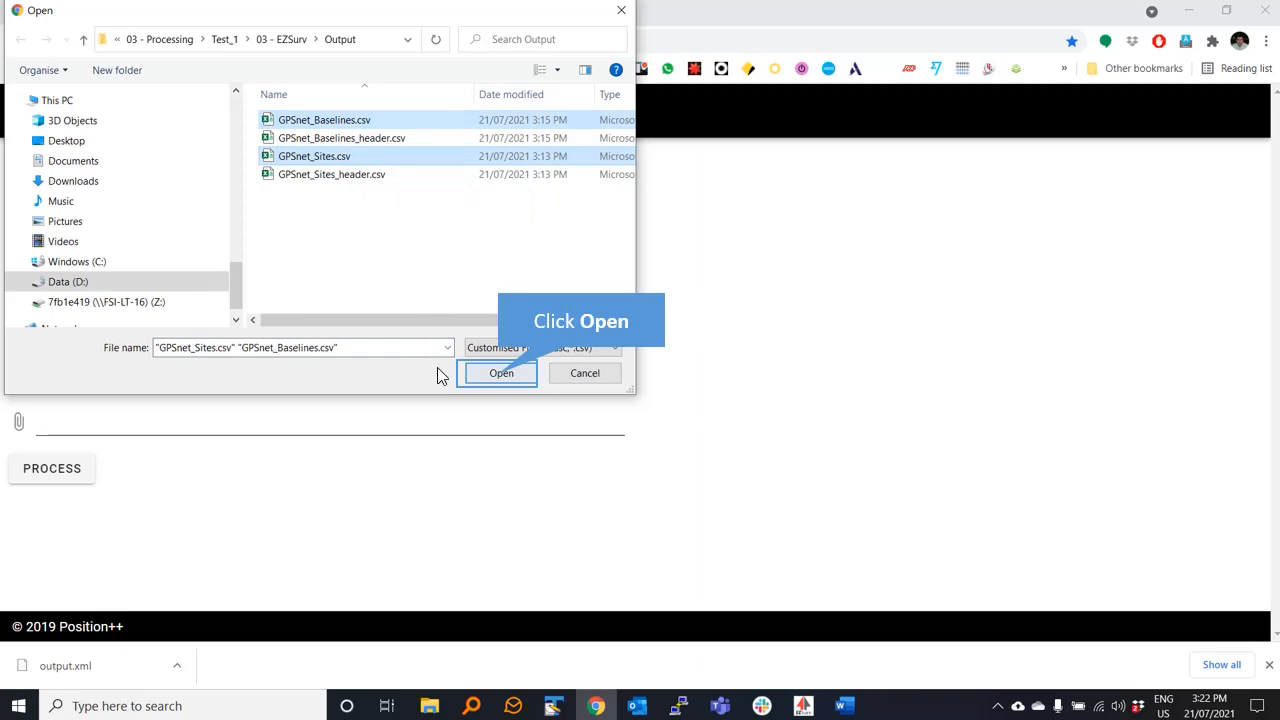
click(501, 374)
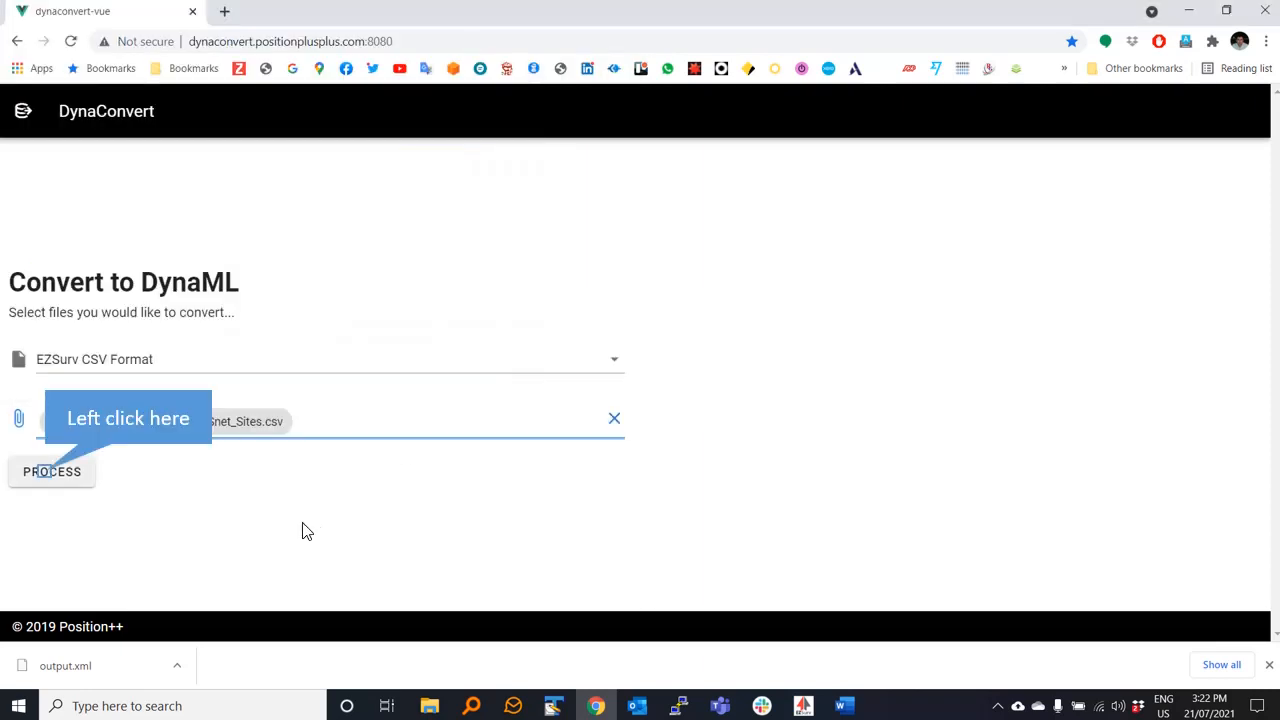
- Process the attached files to DynaML and save the result as an XML document named DynAdjust Import in the Output folder
click(50, 481)
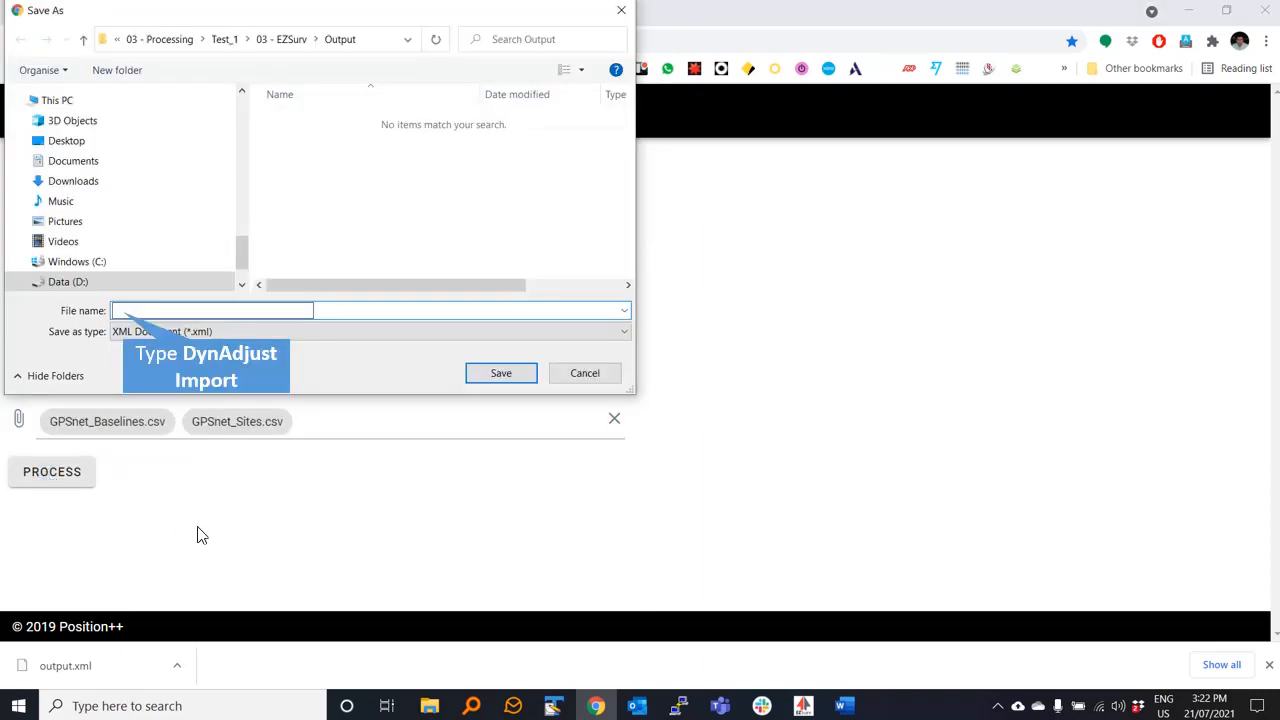
text(DynAdjust Im)
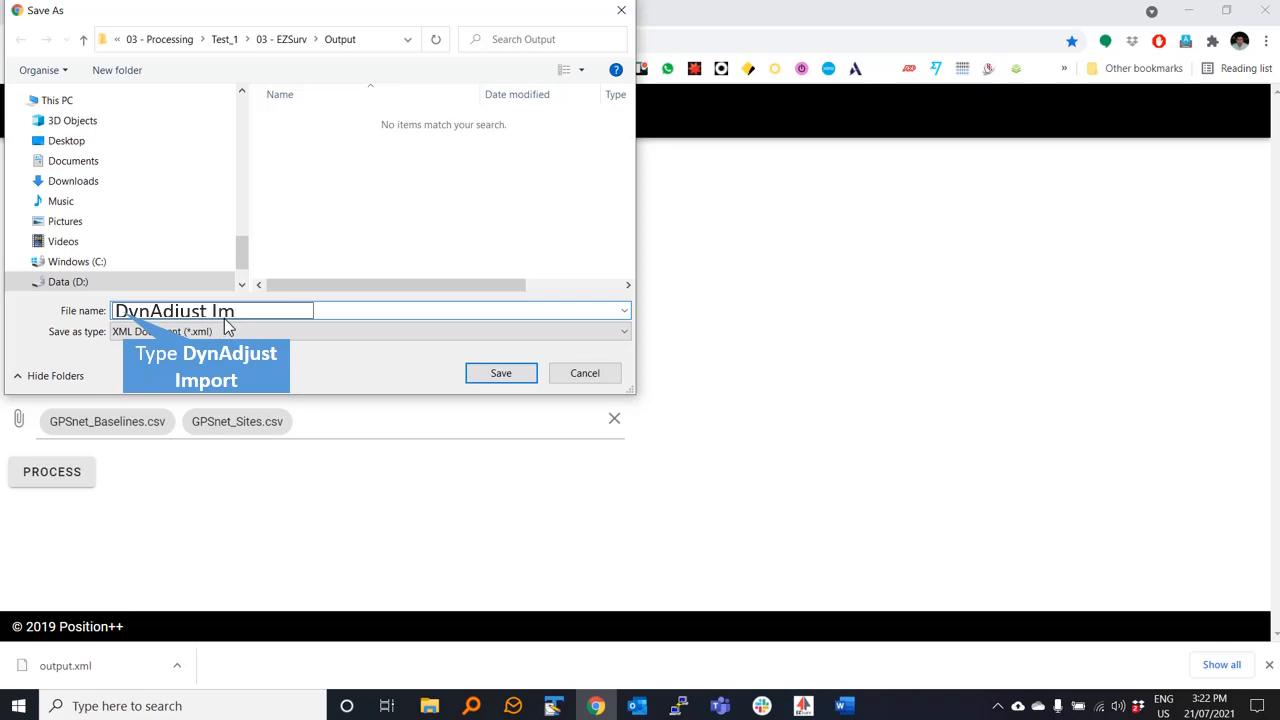
text(port)
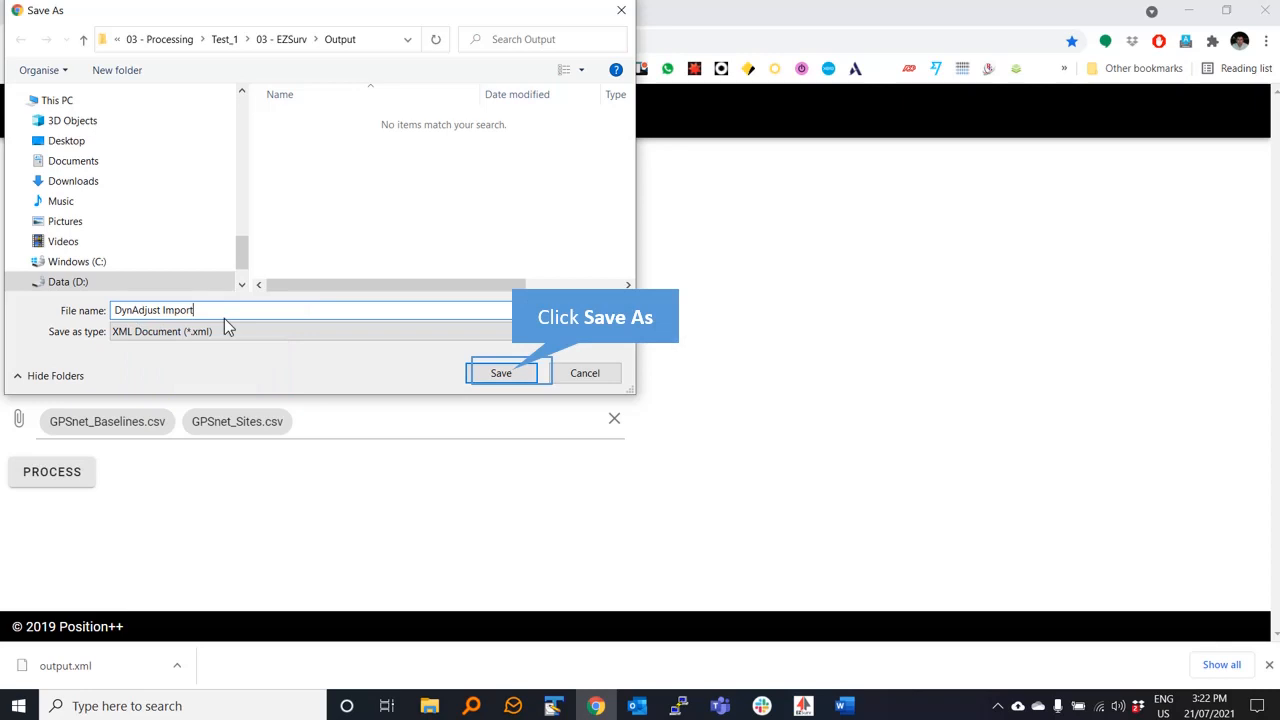
click(511, 368)
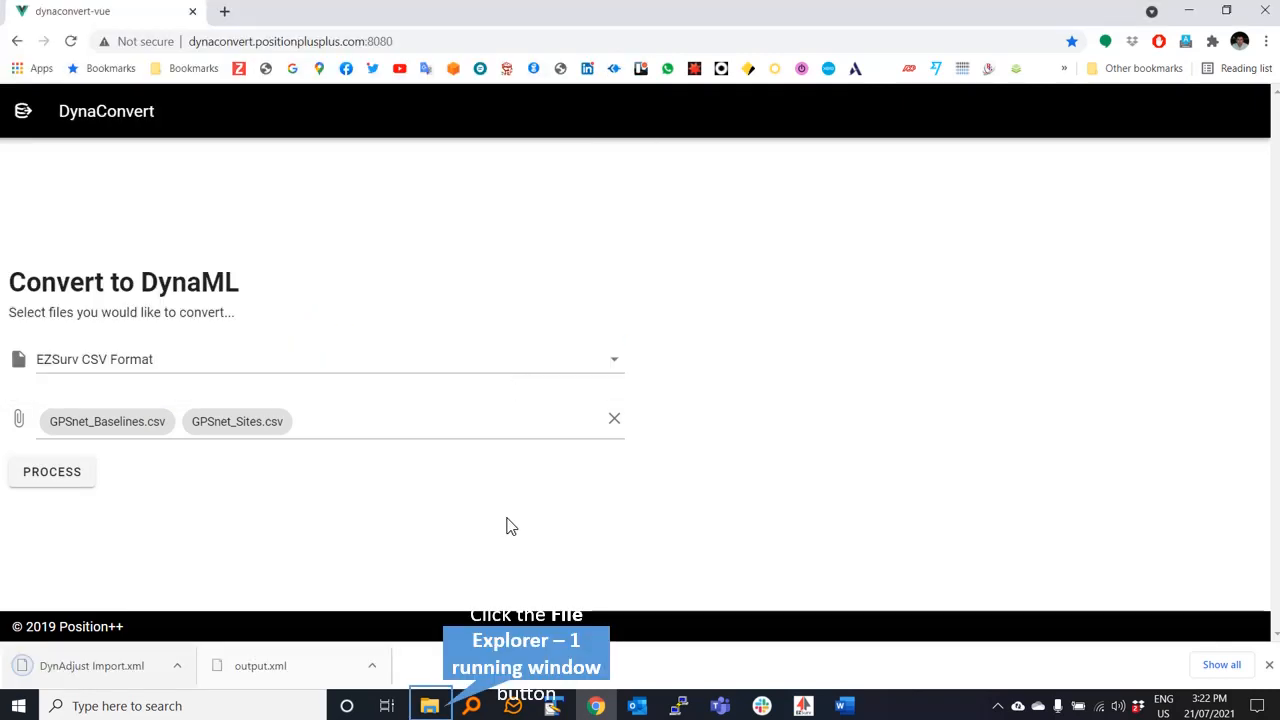
- Switch to File Explorer, open DynAdjust Import.xml in Notepad++, and examine its station coordinates and GPS baseline measurements
click(432, 707)
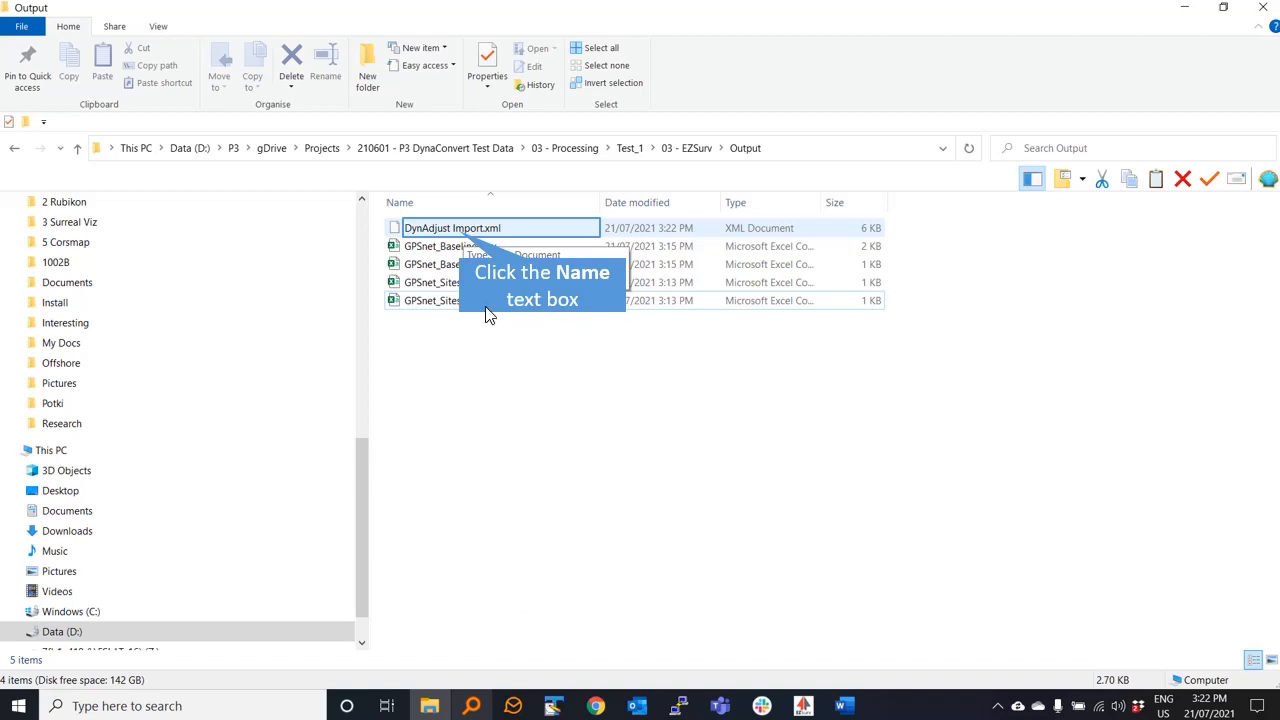
click(461, 240)
right_click(461, 240)
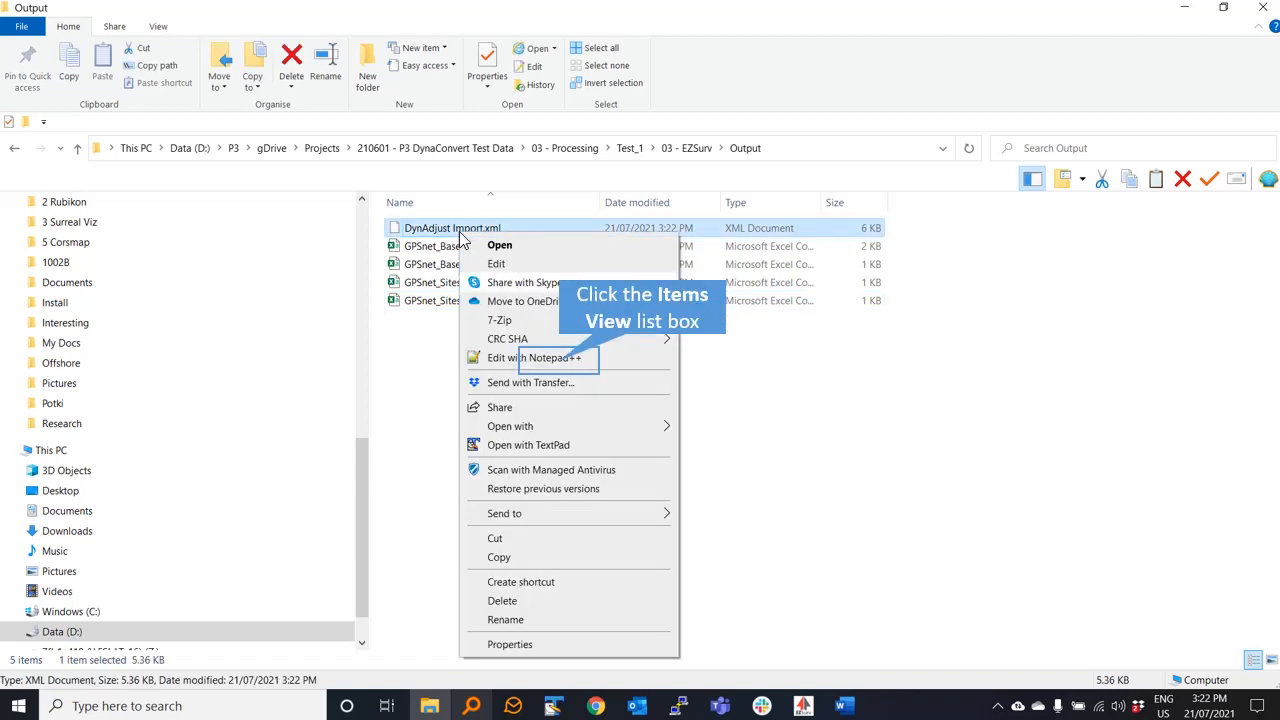
click(559, 358)
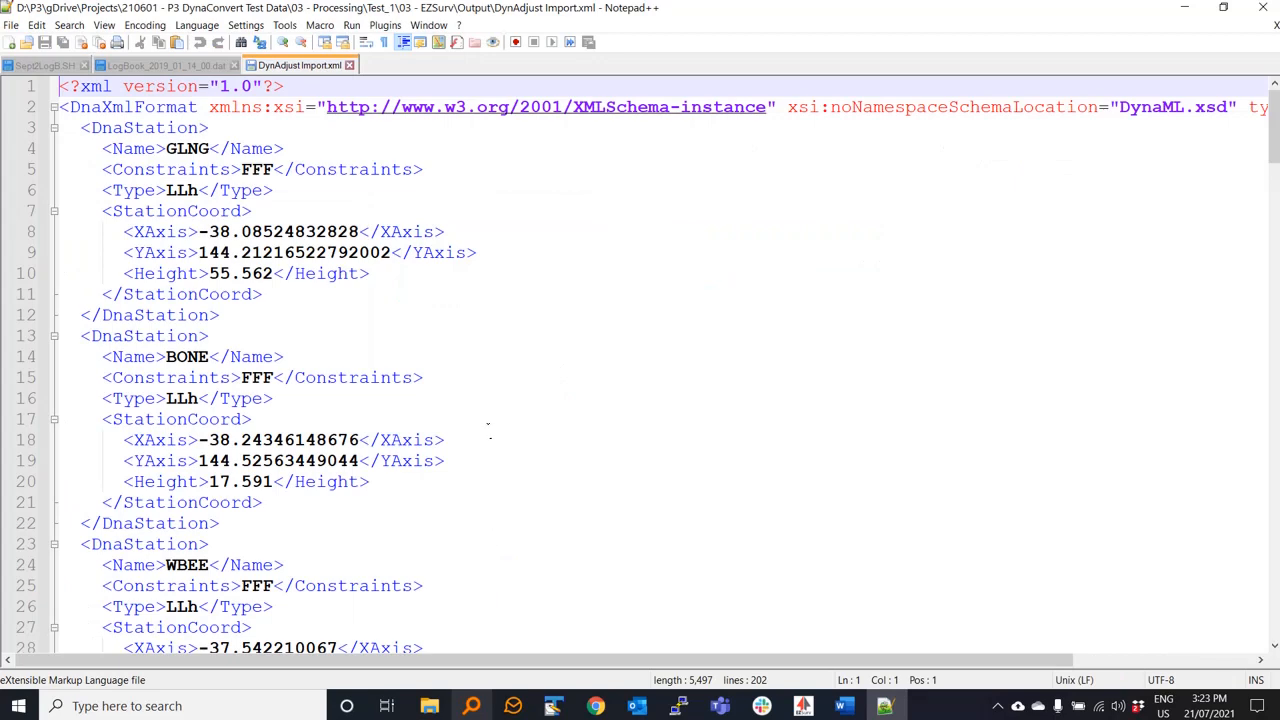
scroll(491, 405, down, 2)
scroll(491, 404, up, 2)
scroll(337, 306, down, 11)
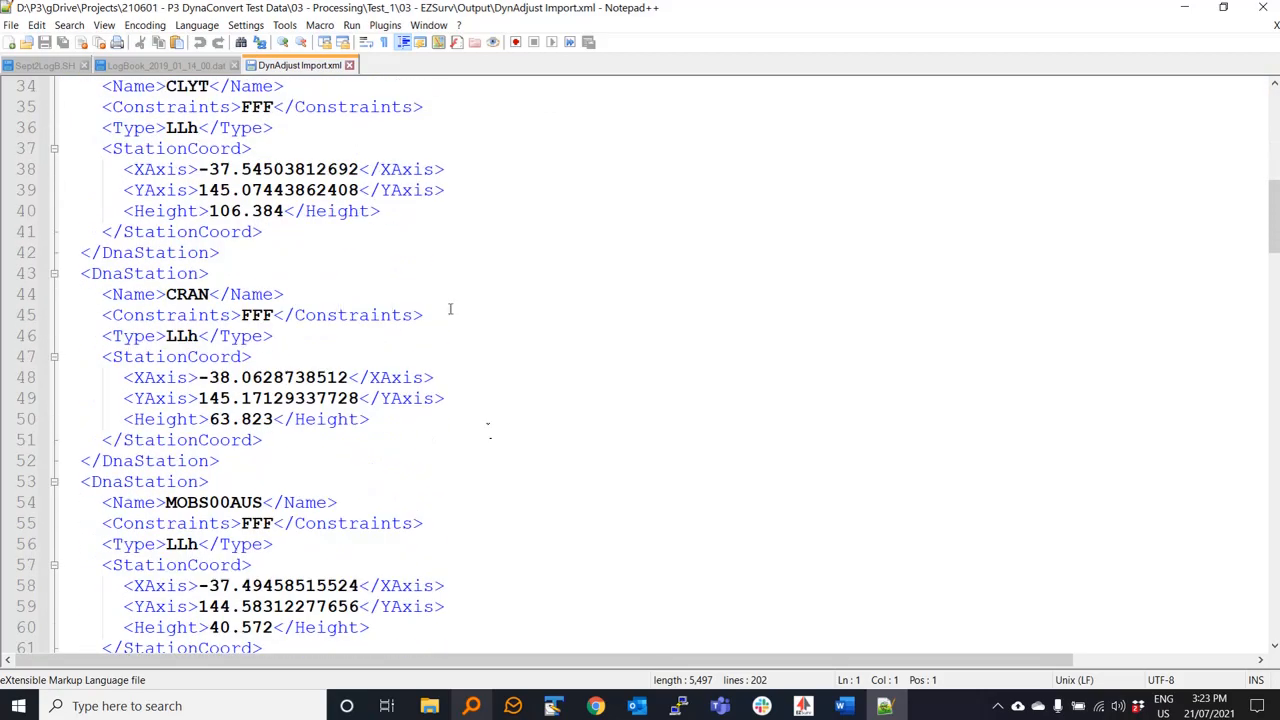
scroll(450, 309, down, 13)
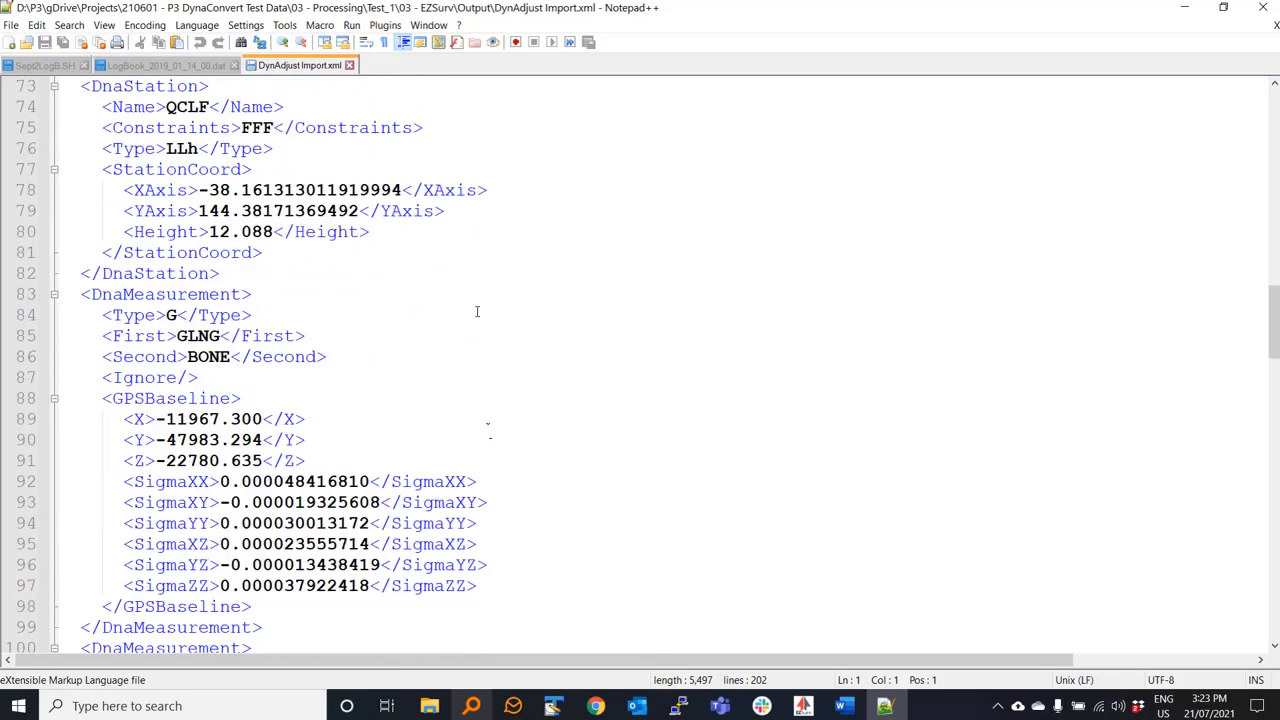
scroll(477, 312, down, 2)
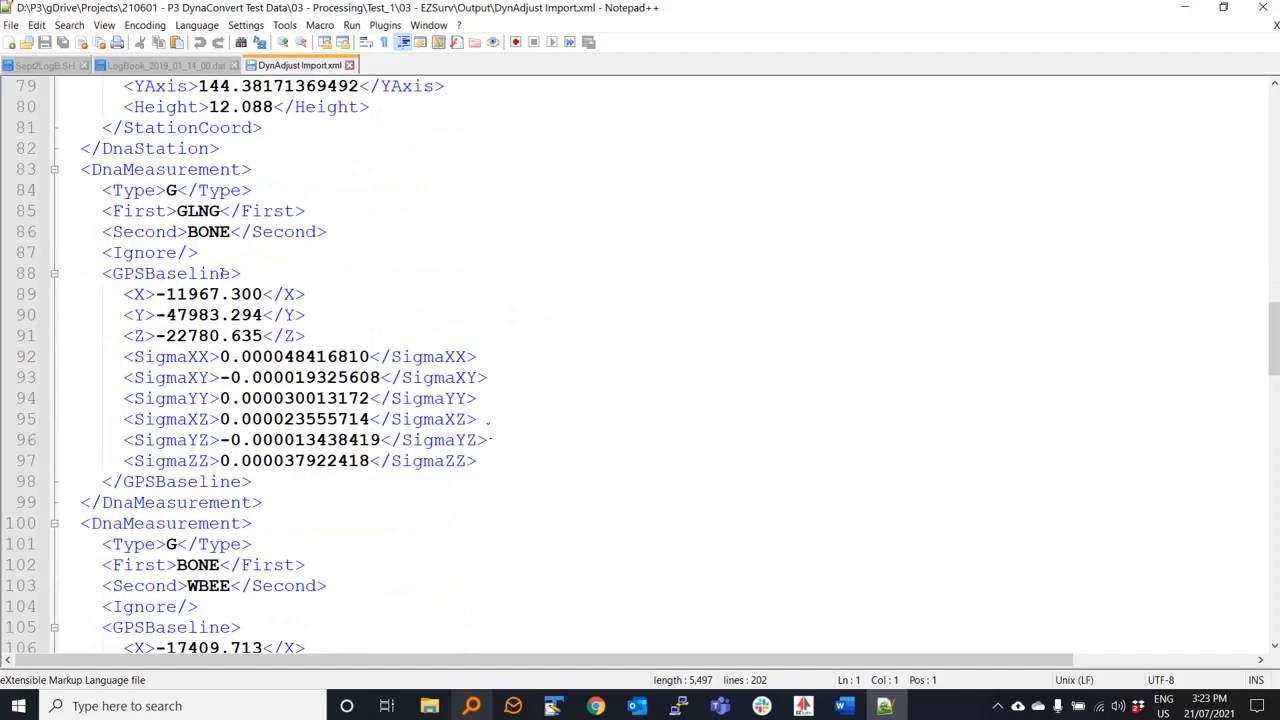
scroll(590, 386, down, 11)
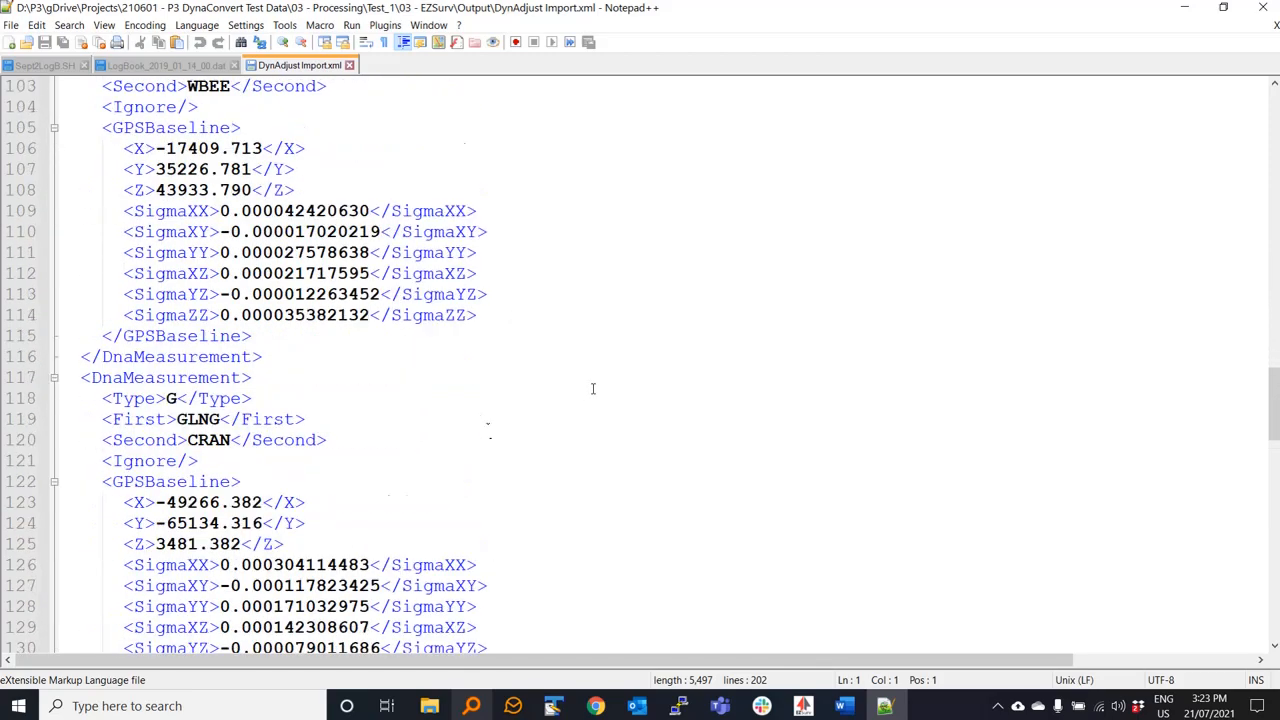